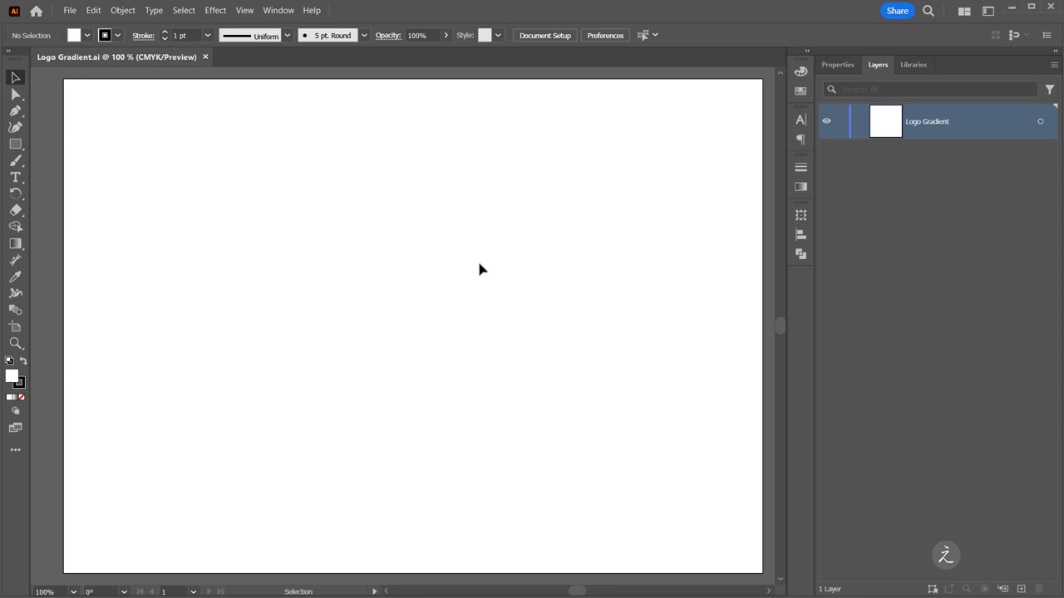
Step: Type a capital letter B near the artboard centre and select the text object
click(16, 177)
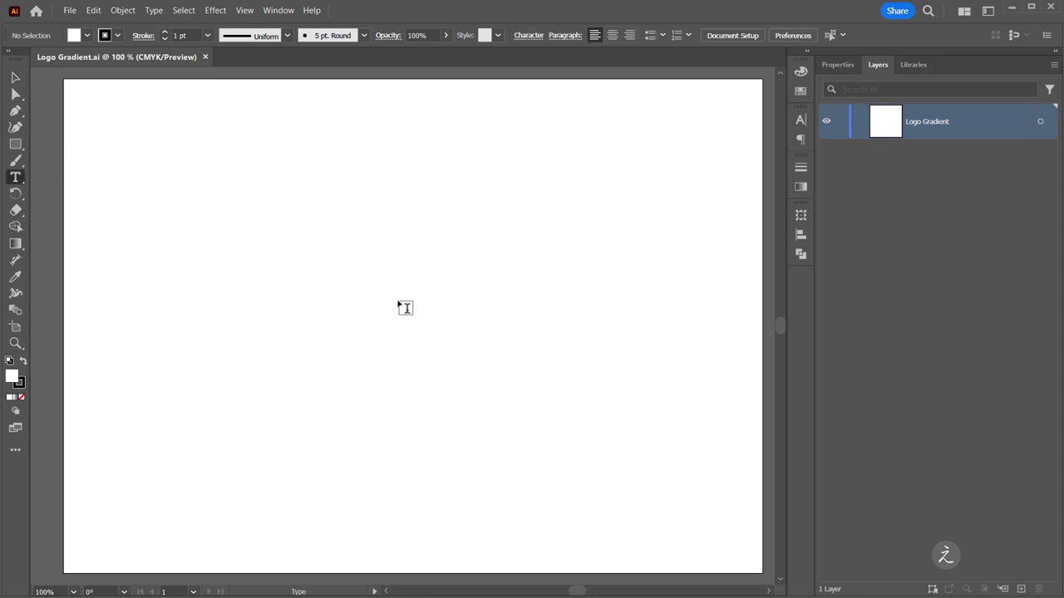
click(405, 309)
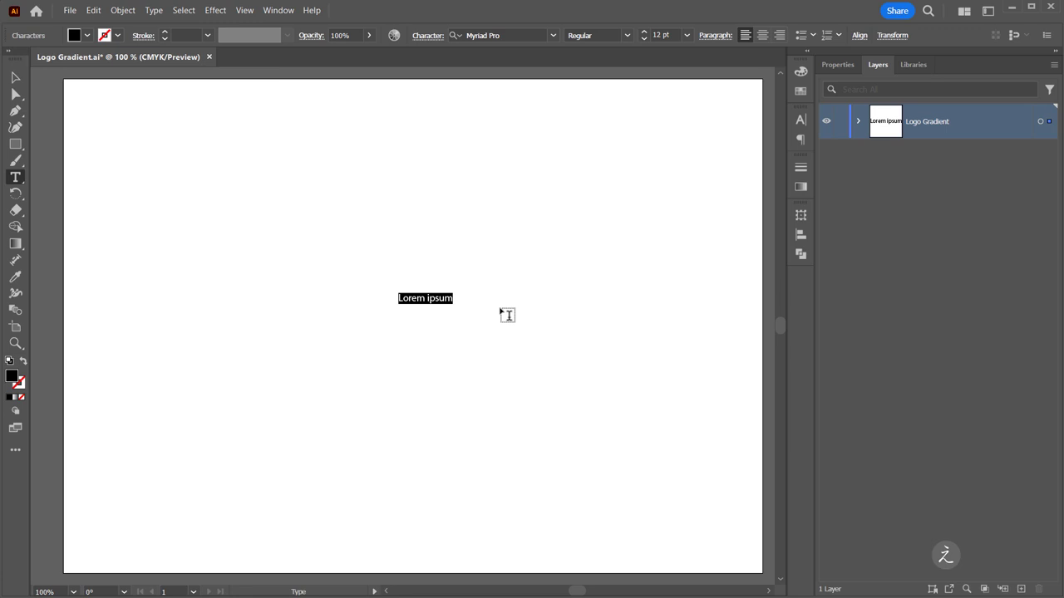
text(B)
click(16, 77)
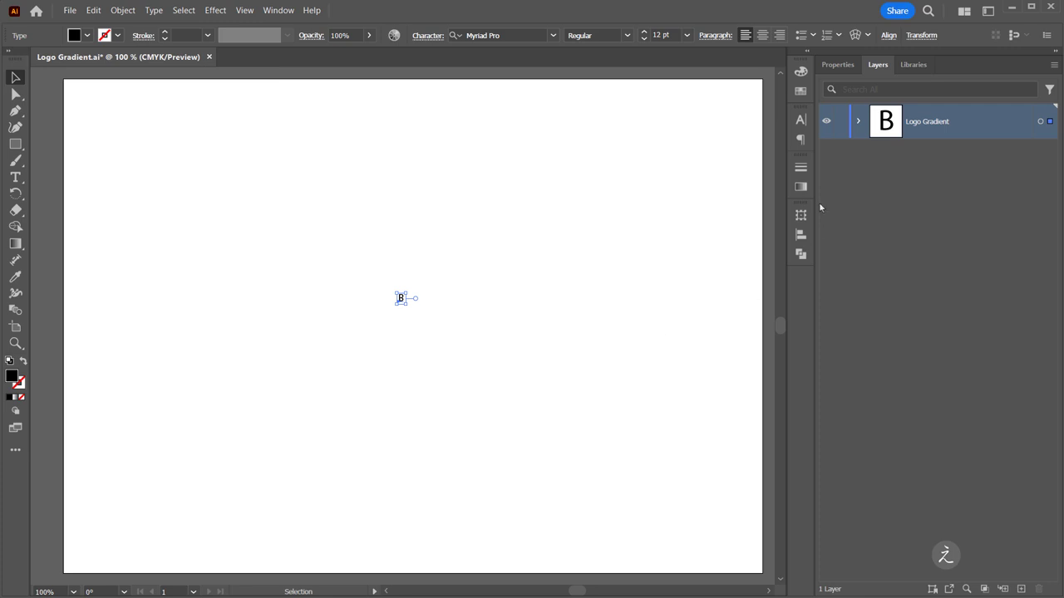
Step: Set the B to Myriad Pro Black at 550 pt and move it onto the artboard
click(801, 121)
click(707, 136)
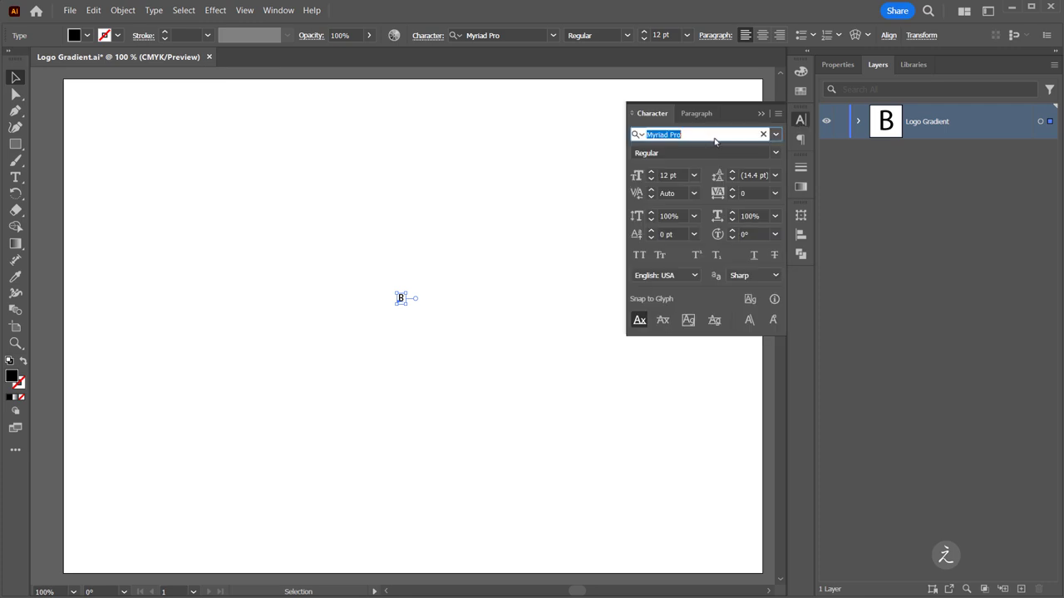
click(777, 157)
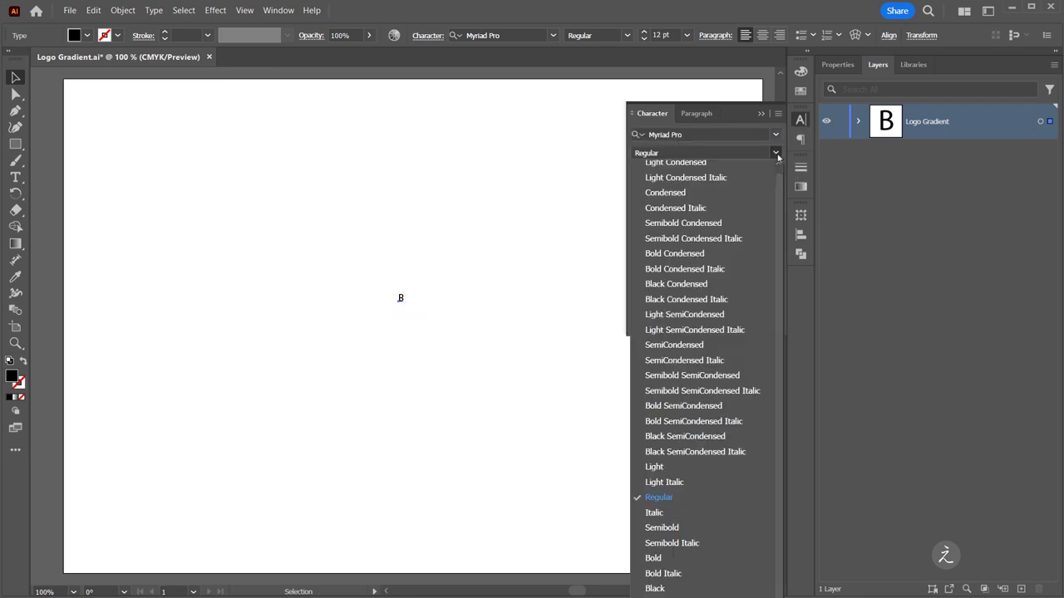
click(680, 587)
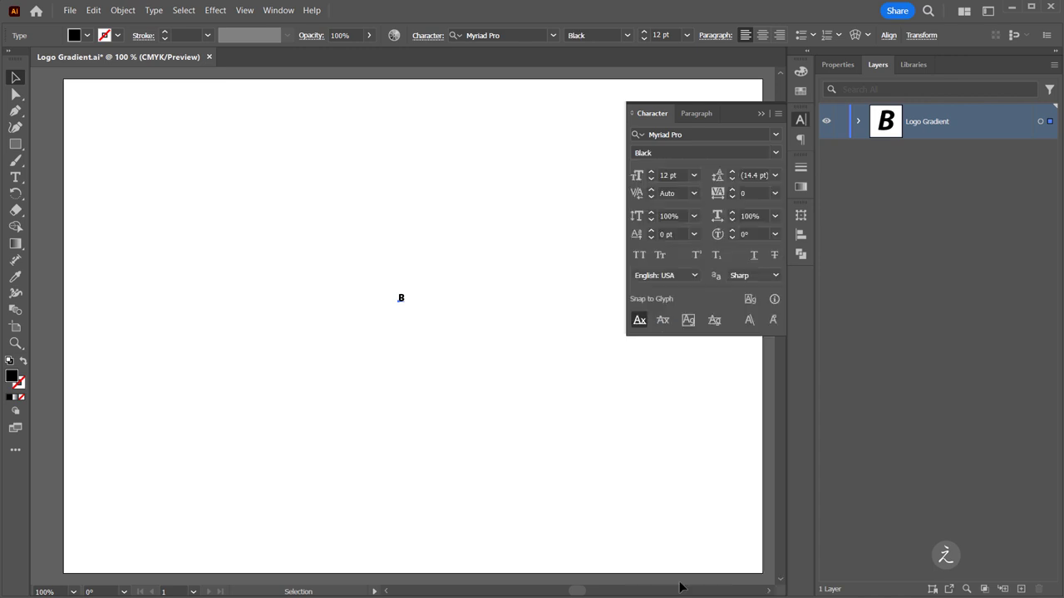
click(682, 175)
double_click(682, 175)
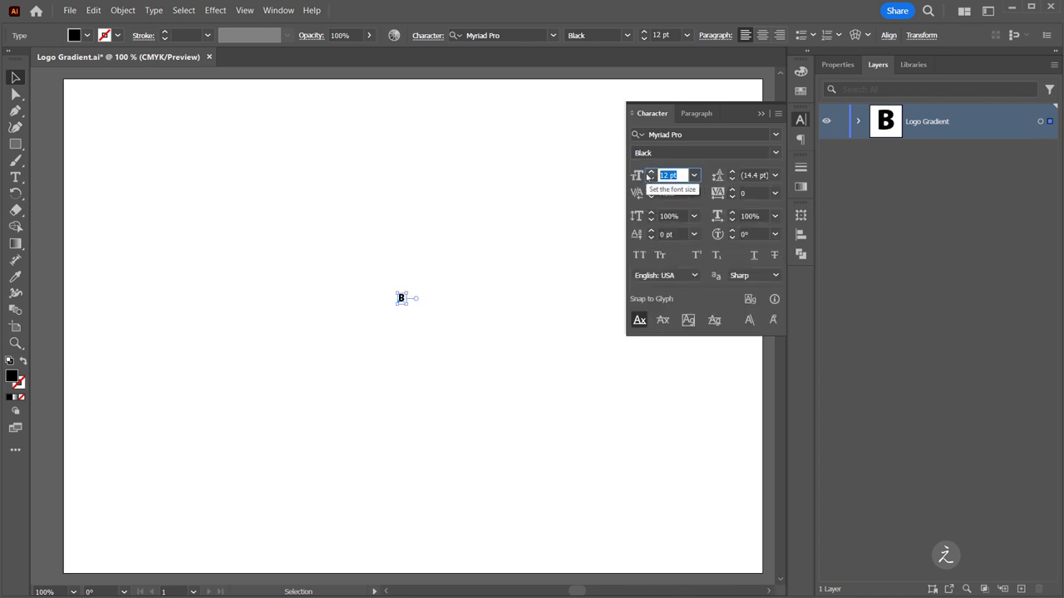
text(550)
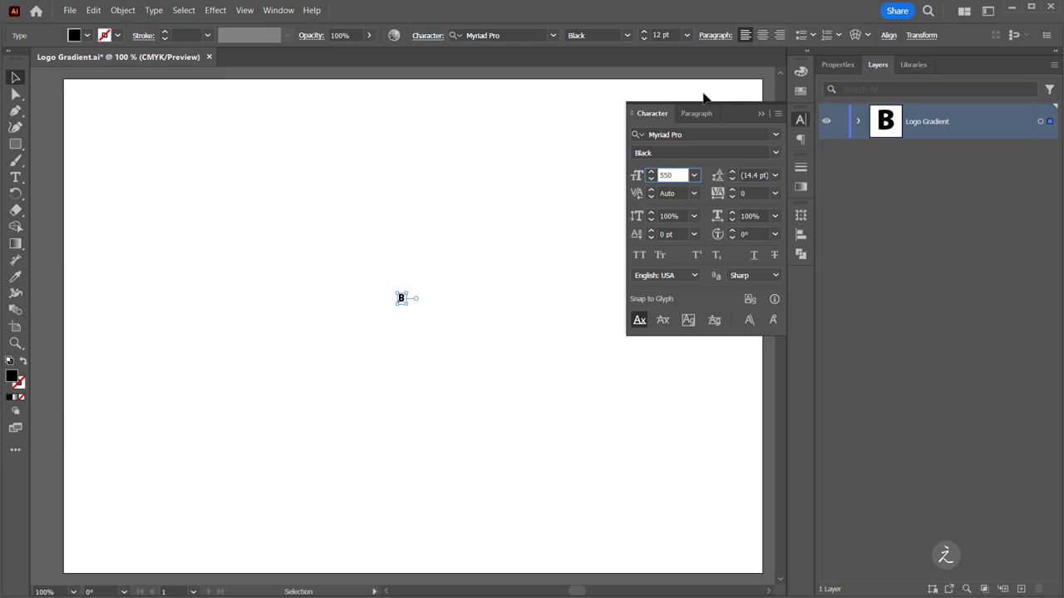
key(Tab)
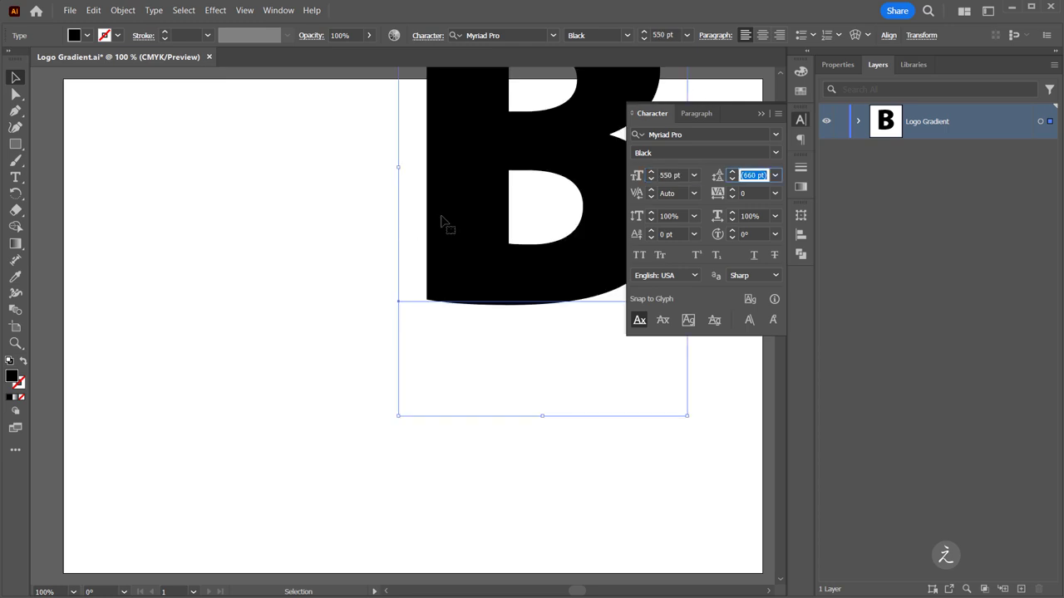
drag(442, 221, 339, 384)
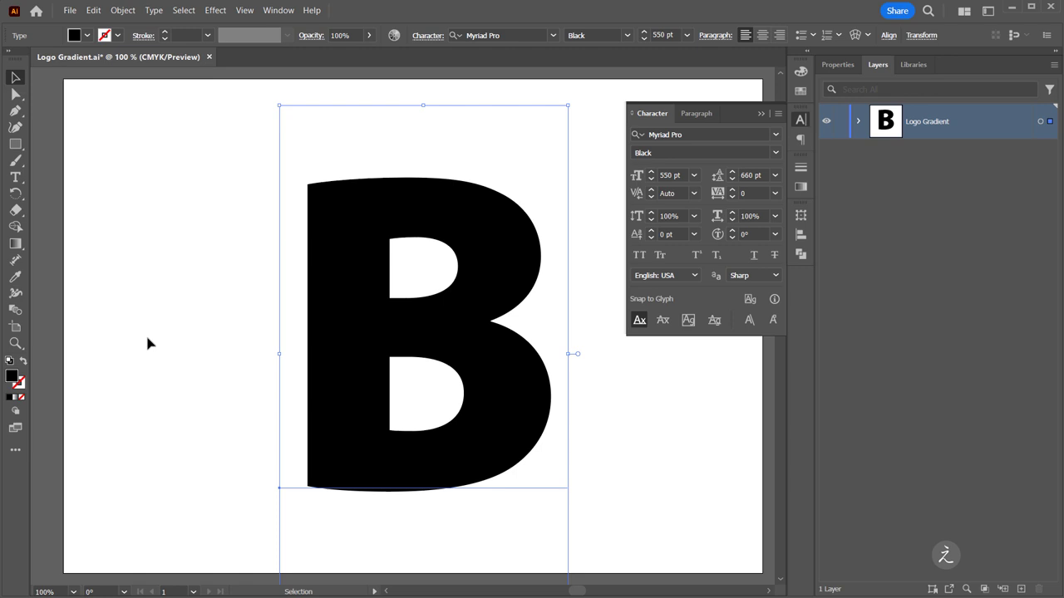
Step: Make the B an unfilled black outline and convert it to outlines via Type > Create Outlines
click(23, 360)
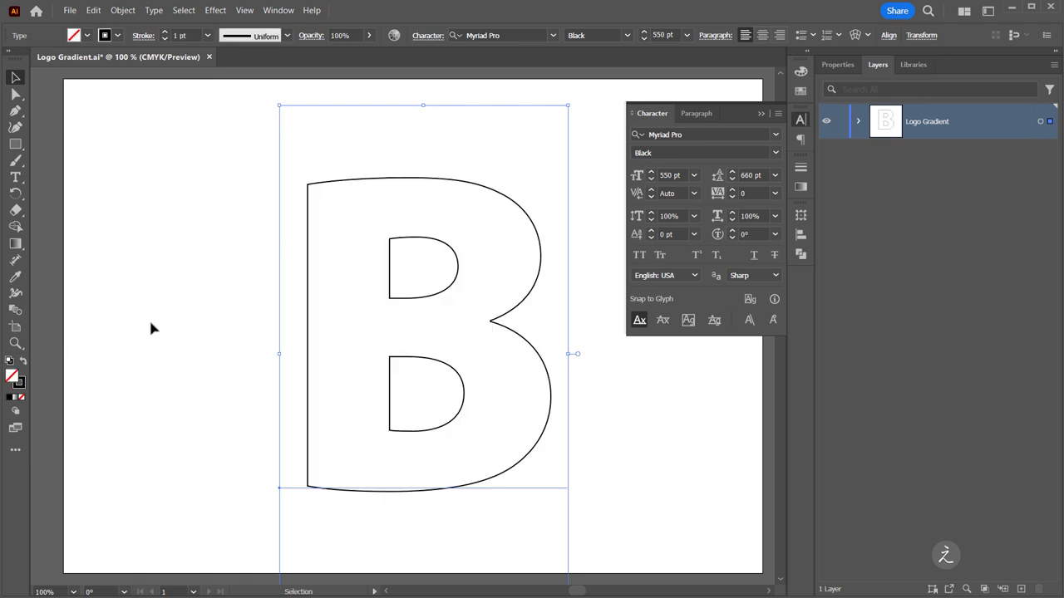
click(154, 10)
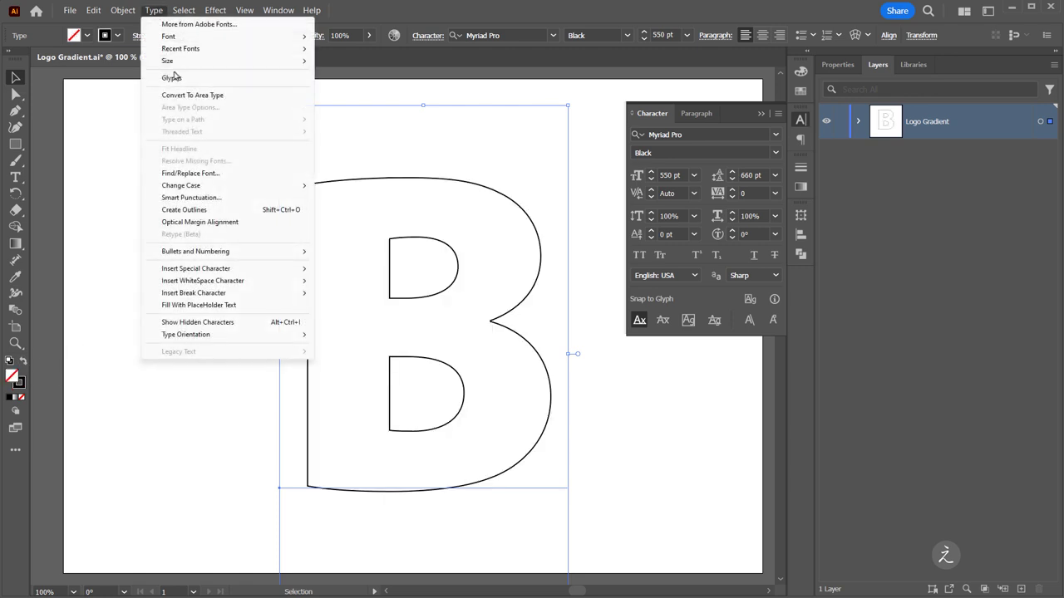
click(245, 212)
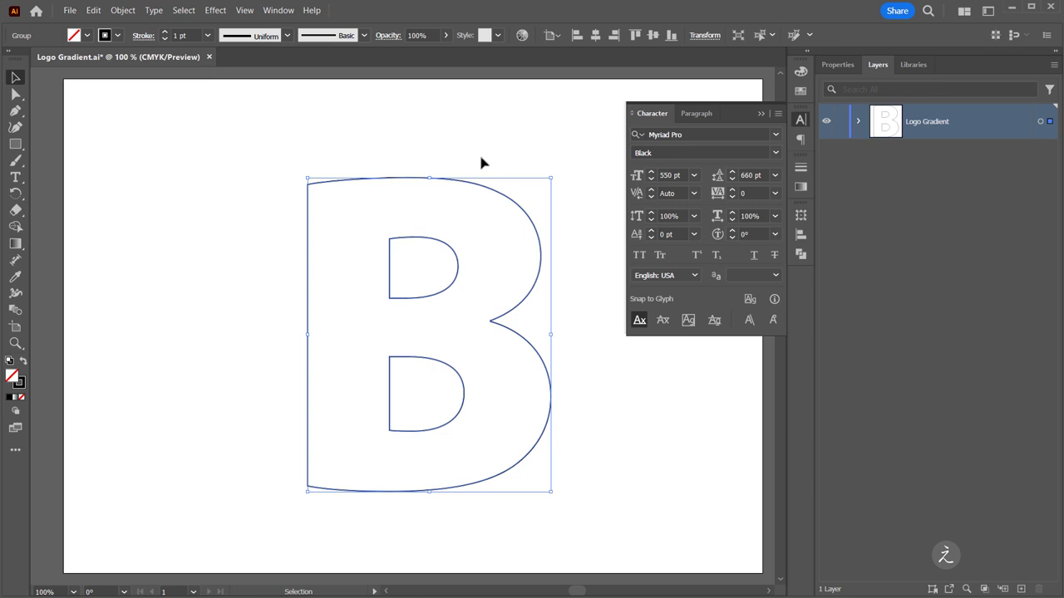
Step: Close the Character panel and centre the B horizontally and vertically on the artboard
click(759, 114)
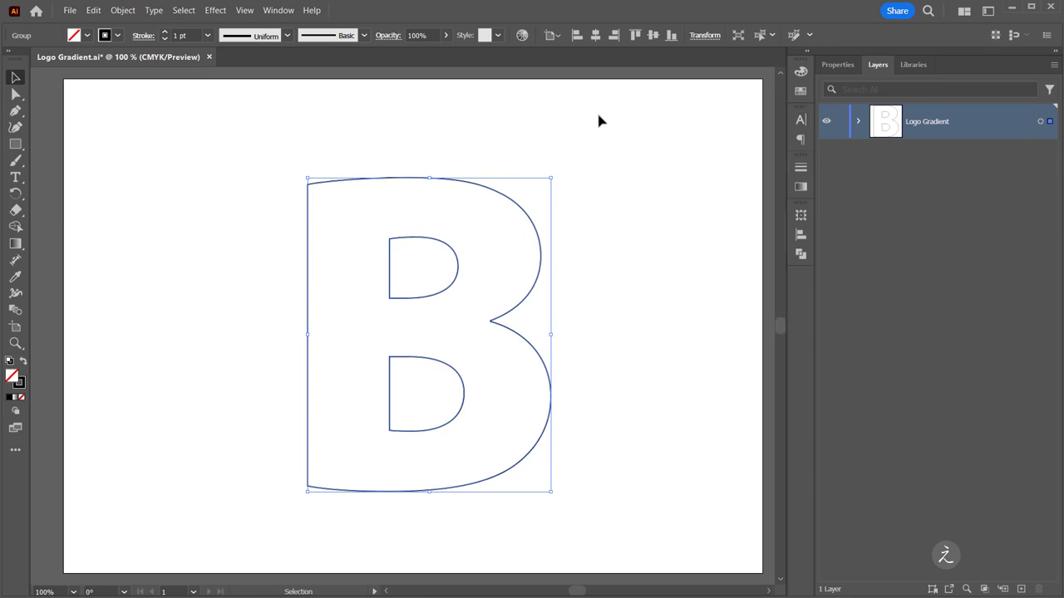
click(595, 36)
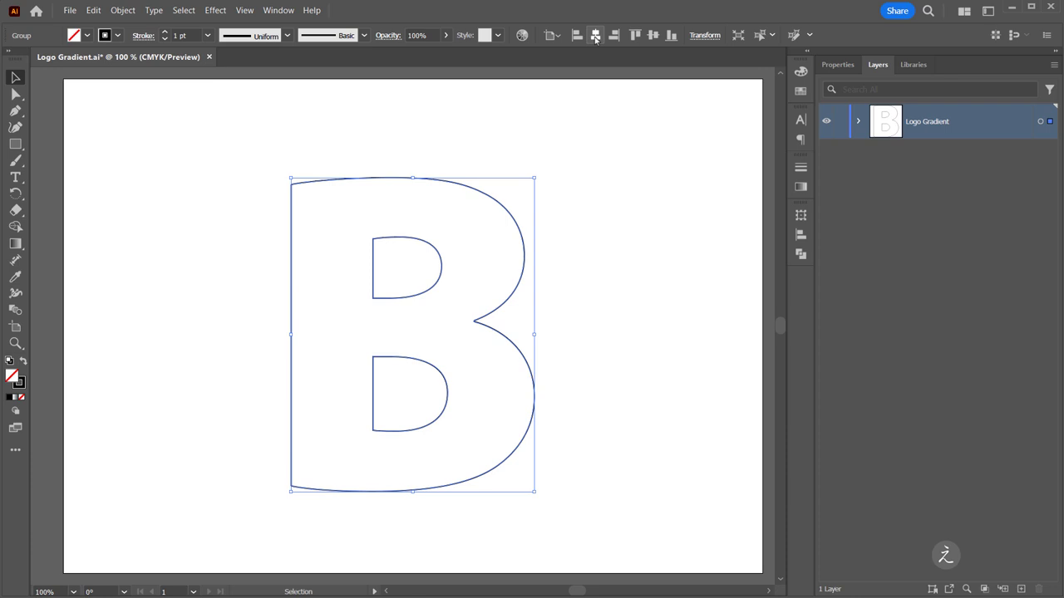
click(654, 35)
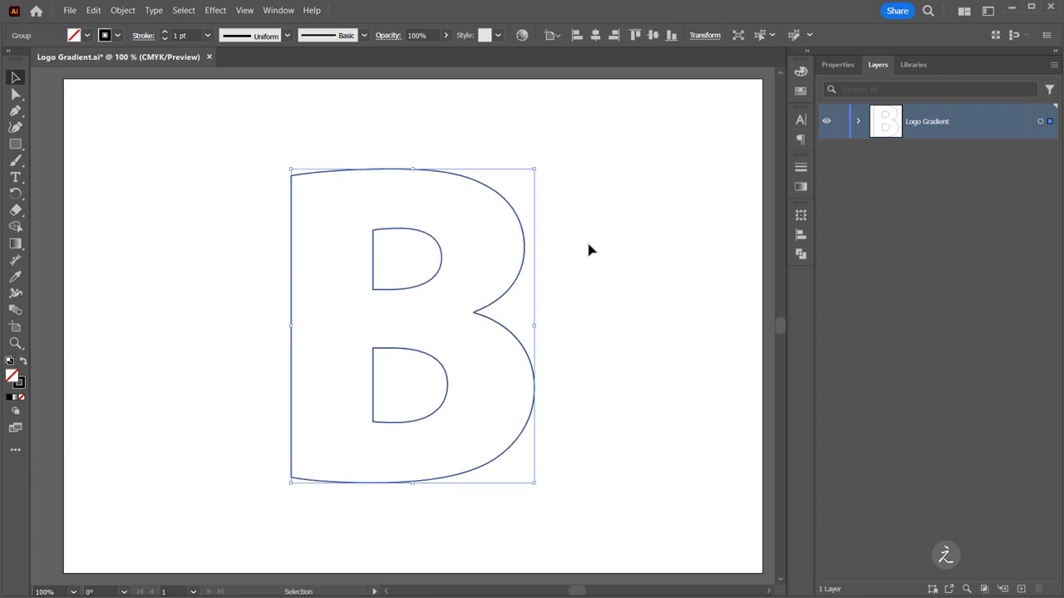
Step: Move the B's compound path out of its group in Layers and rename it 'Letter B'
click(860, 121)
click(875, 157)
click(969, 194)
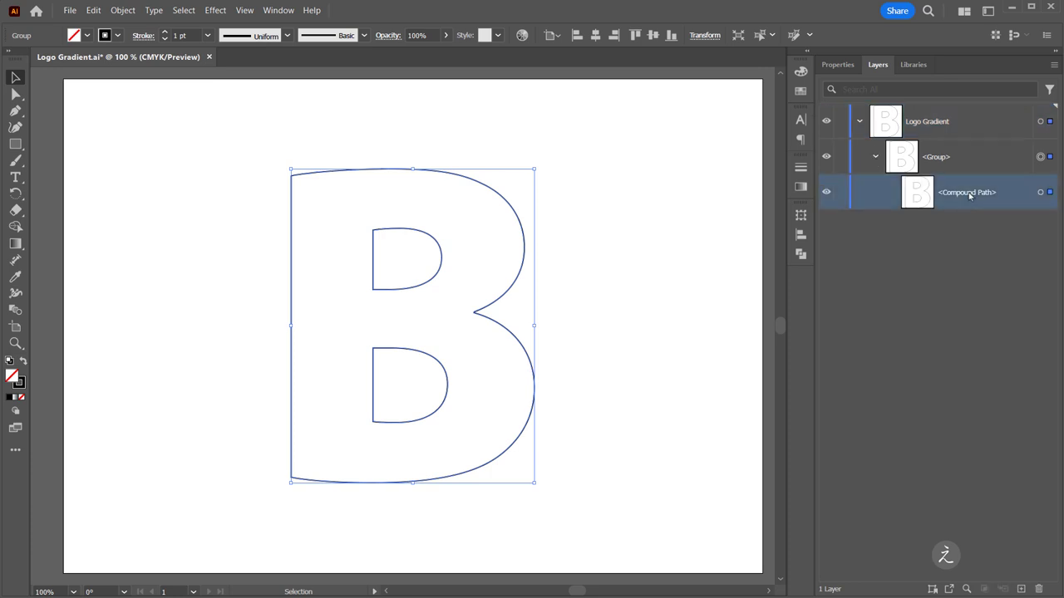
click(1040, 193)
drag(965, 197, 971, 143)
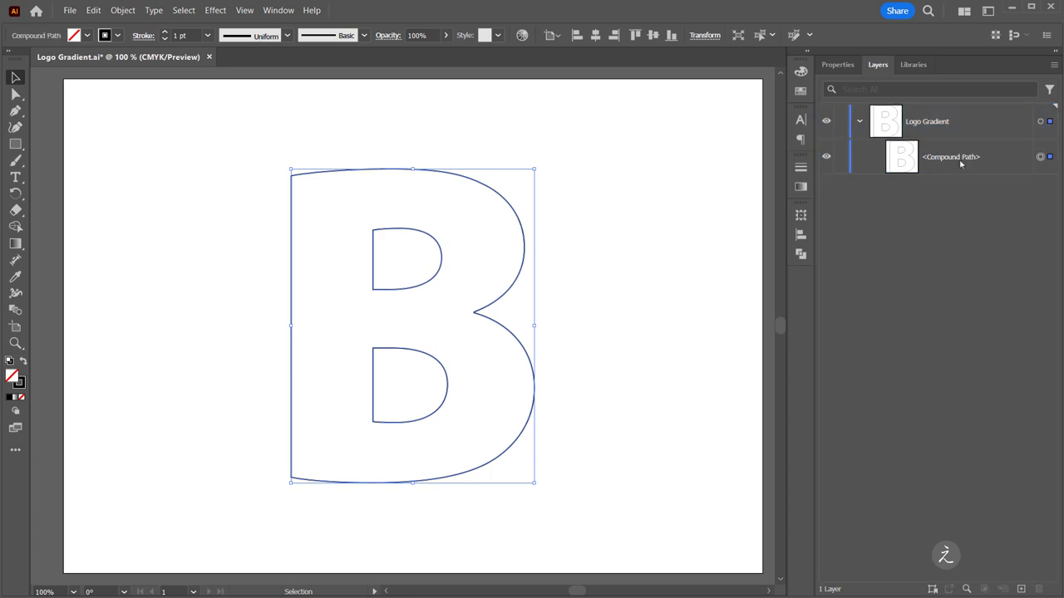
double_click(945, 158)
text(L)
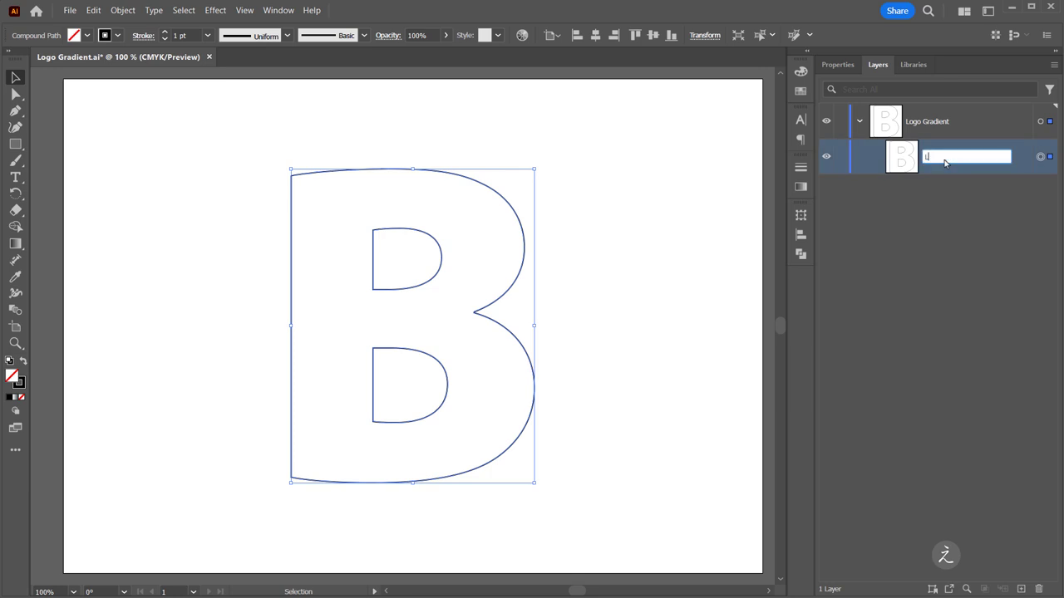
text(etter B)
key(Return)
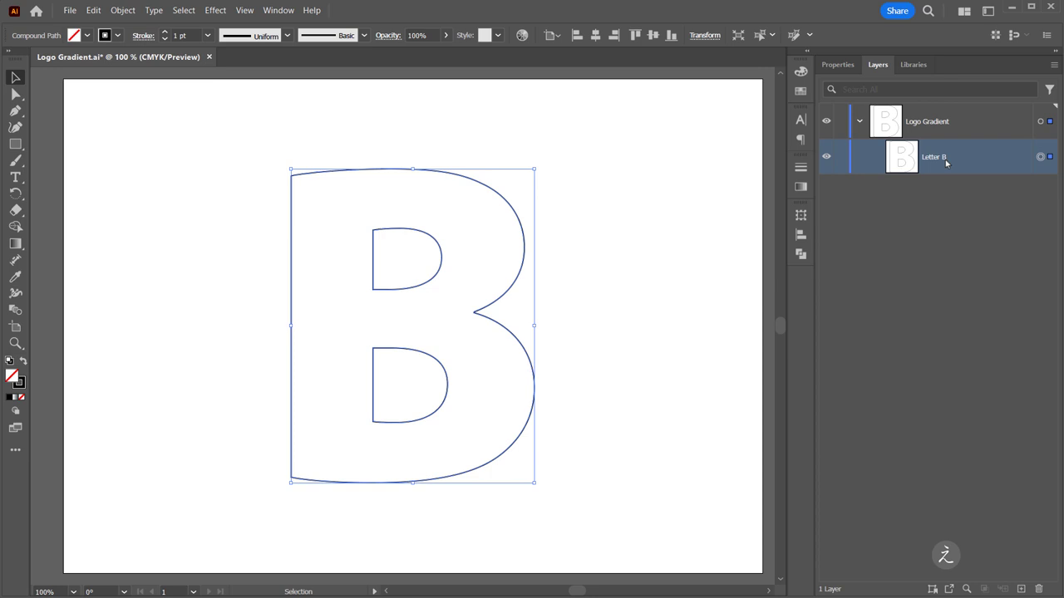
Step: Duplicate Letter B, hide and lock the copy, and reselect the original
drag(969, 161, 973, 224)
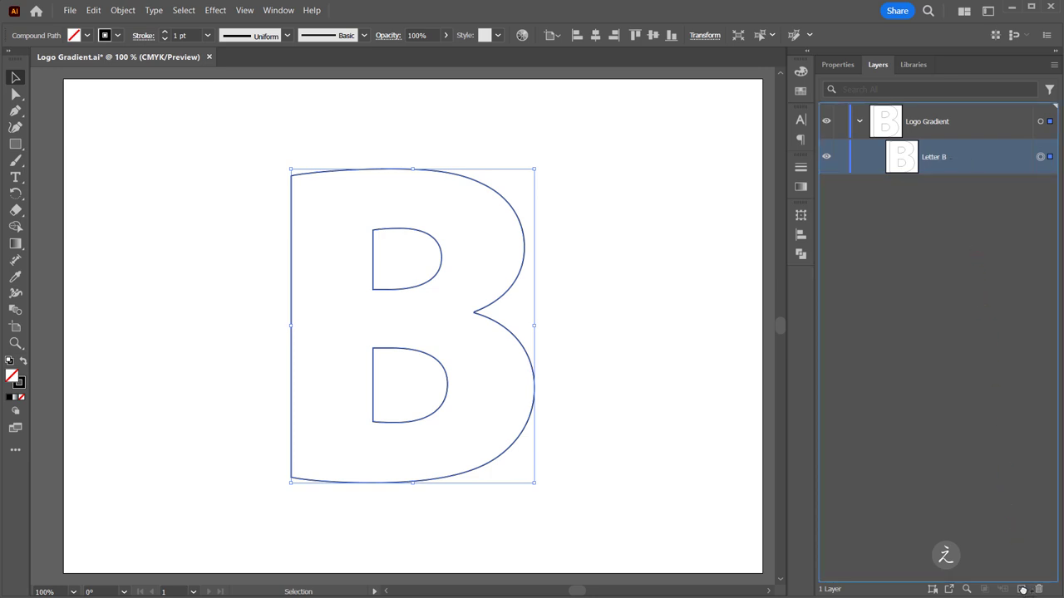
drag(1021, 589, 1021, 589)
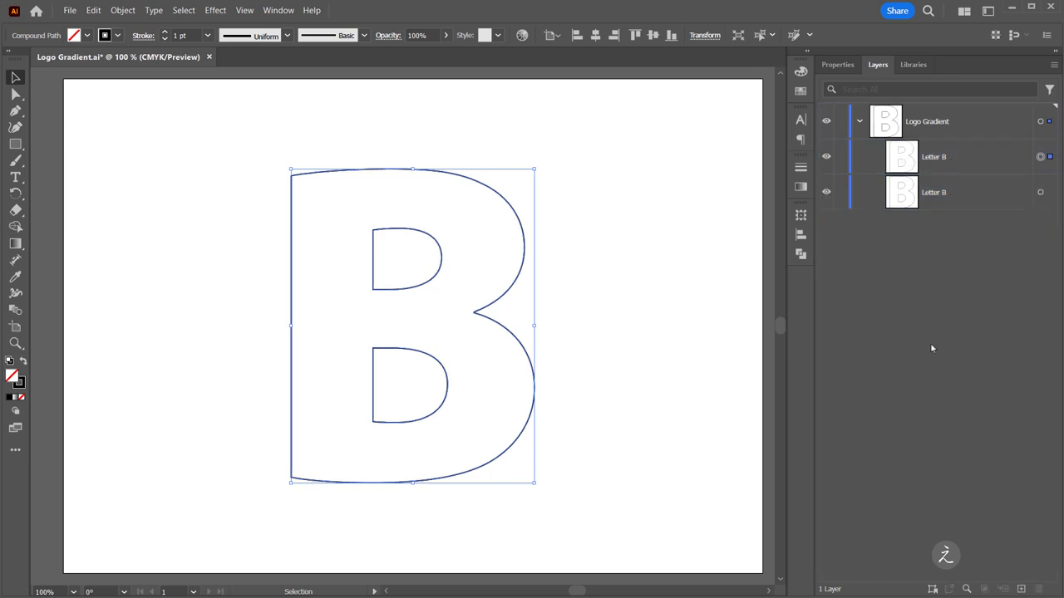
click(841, 193)
click(826, 192)
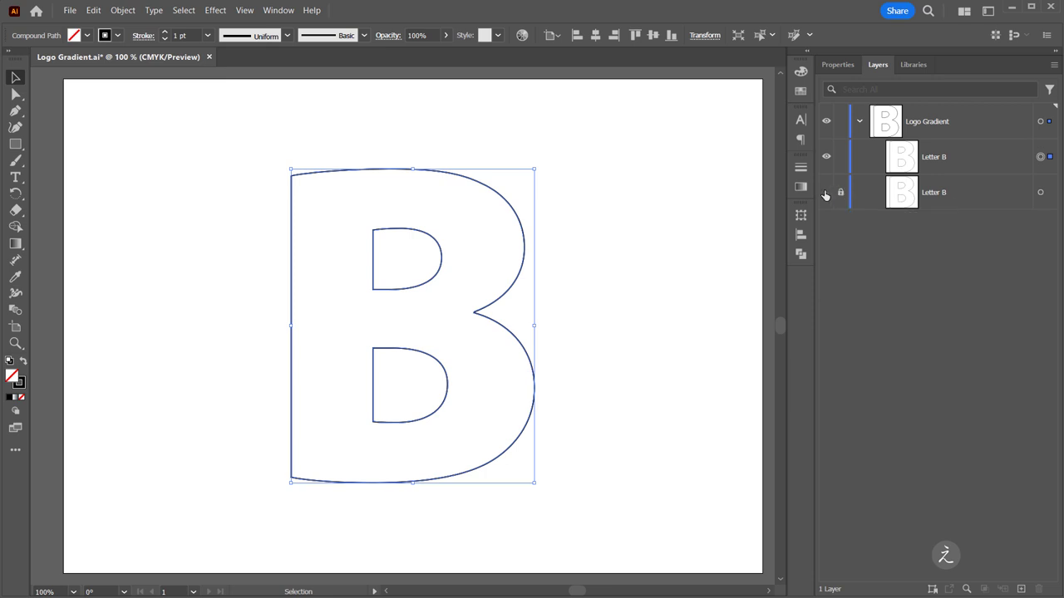
click(935, 156)
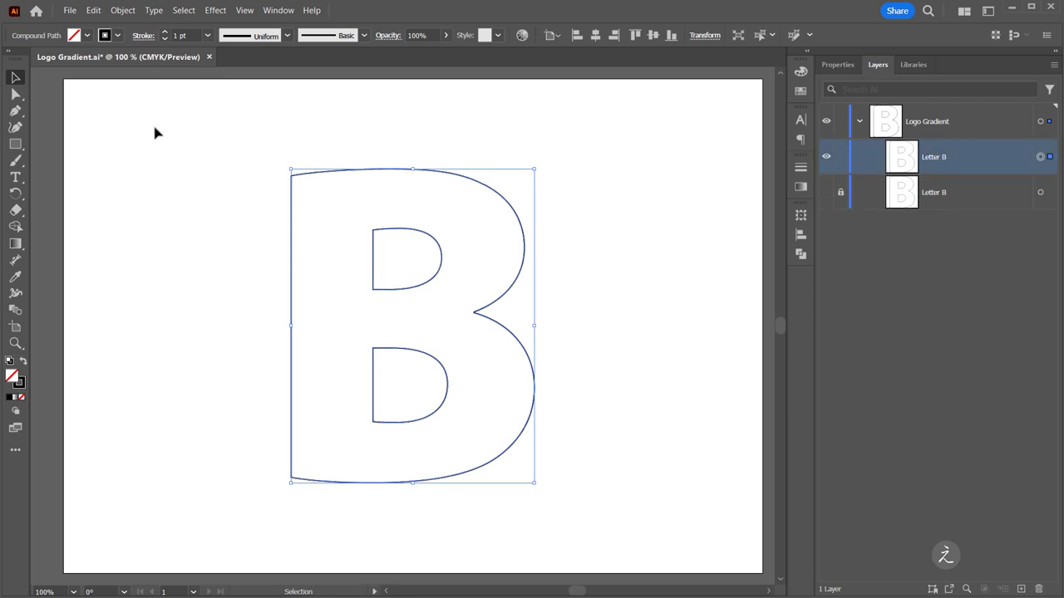
Step: Draw a Pen curve from the B's upper right edge to its top edge
click(17, 113)
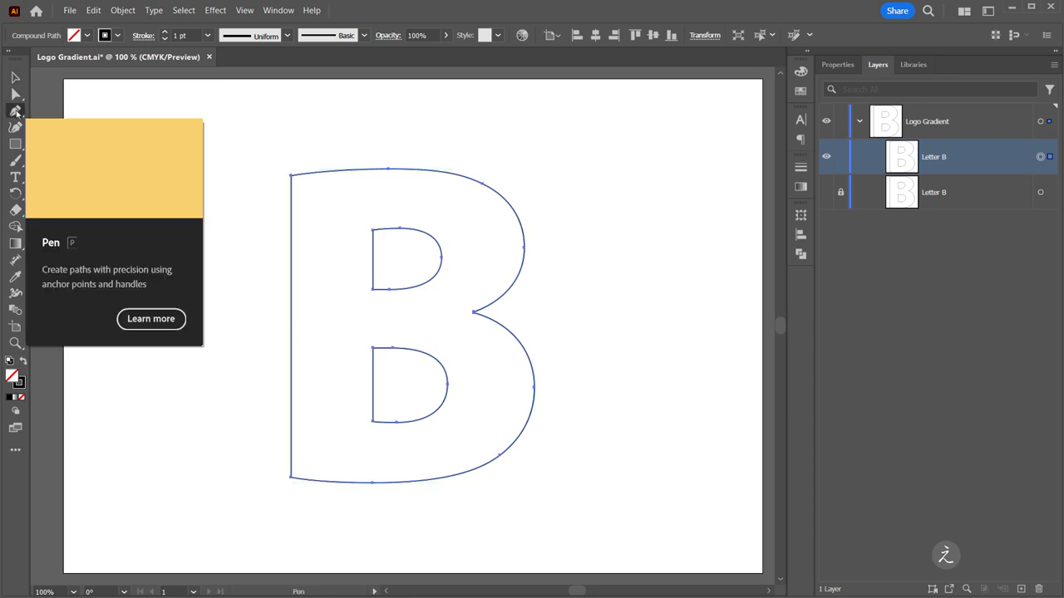
key(ctrl+shift+a)
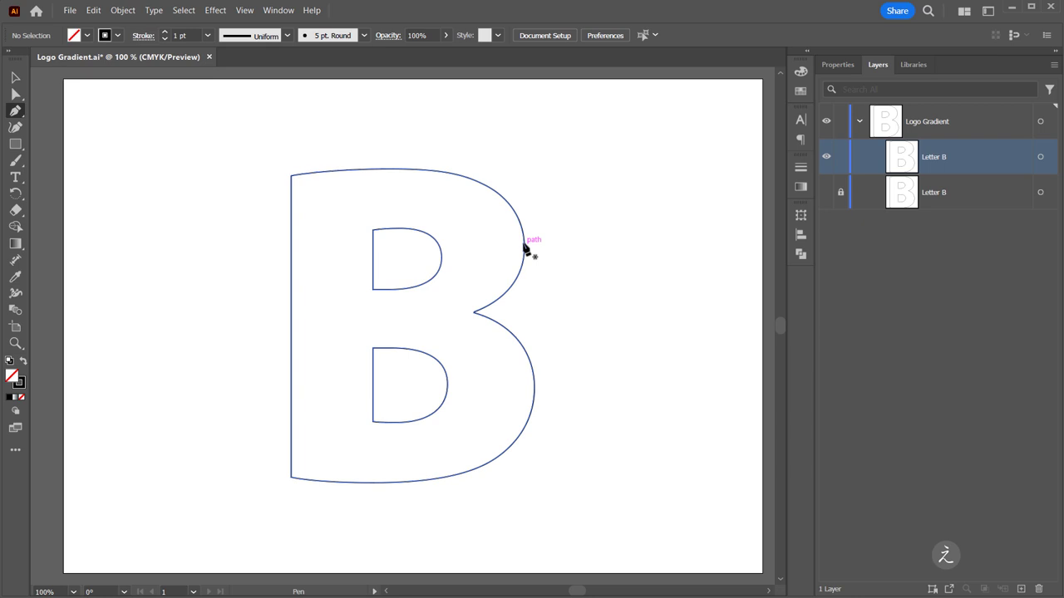
drag(524, 248, 525, 212)
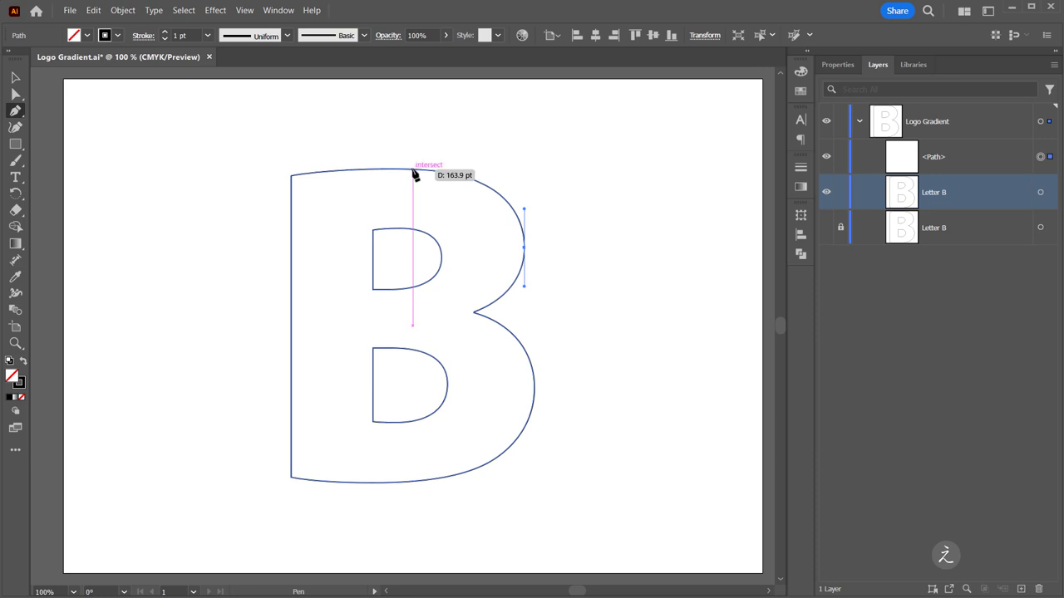
drag(413, 170, 409, 122)
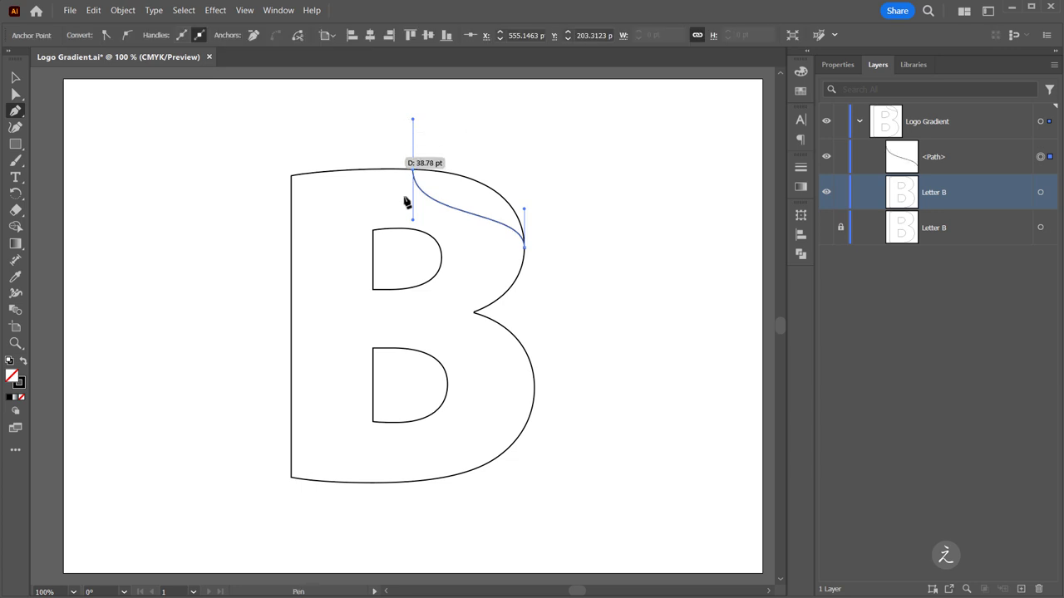
click(15, 79)
click(657, 342)
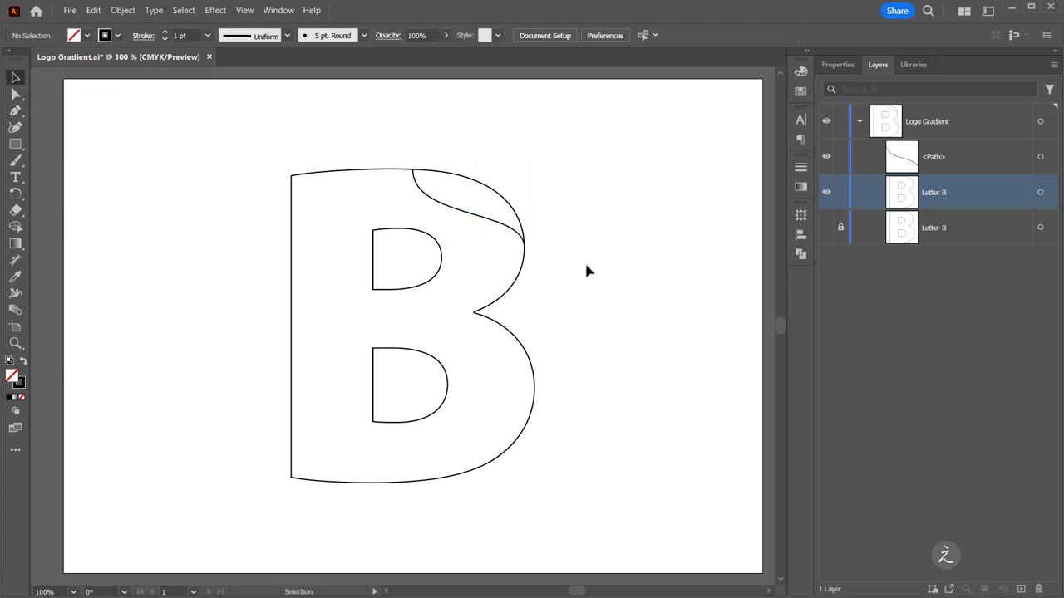
Step: Draw a second curve from the B's right edge down to its bottom edge
key(p)
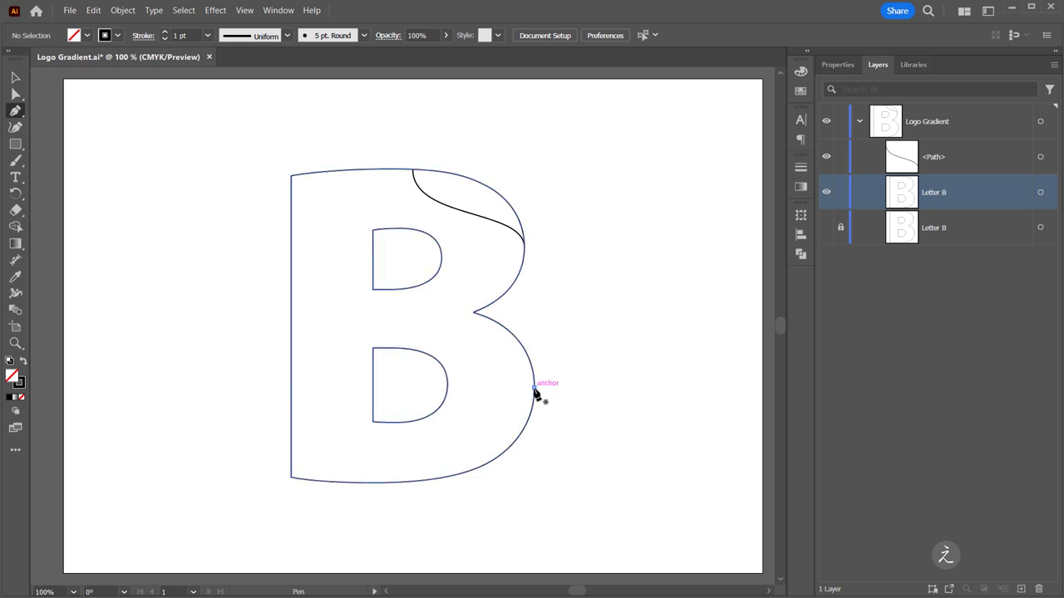
drag(534, 388, 541, 436)
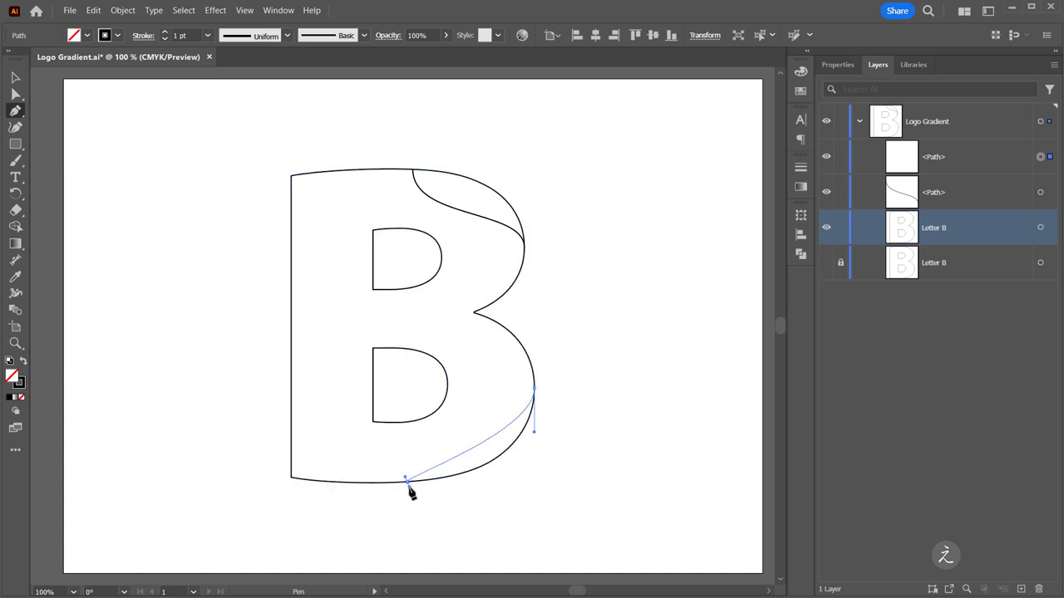
drag(407, 482, 416, 546)
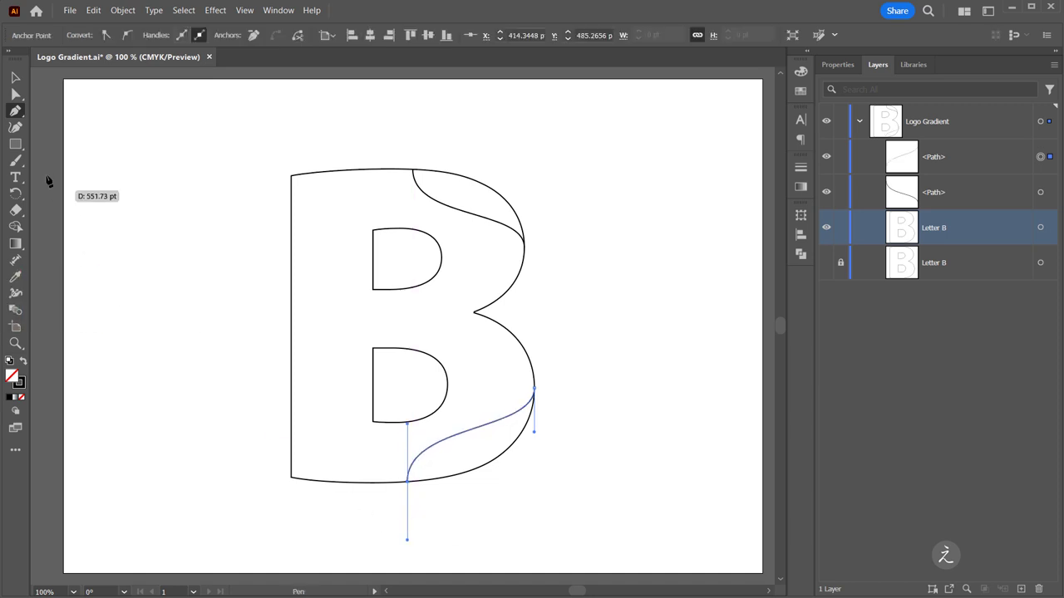
Step: Fine-tune the anchors and handles of both dividing curves with Direct Selection
click(15, 94)
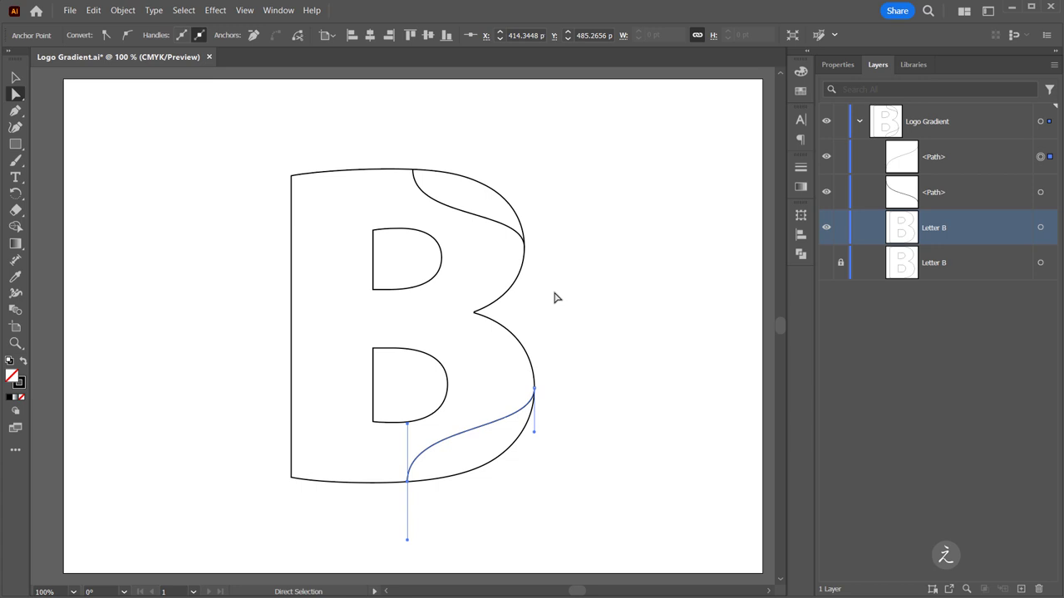
click(498, 226)
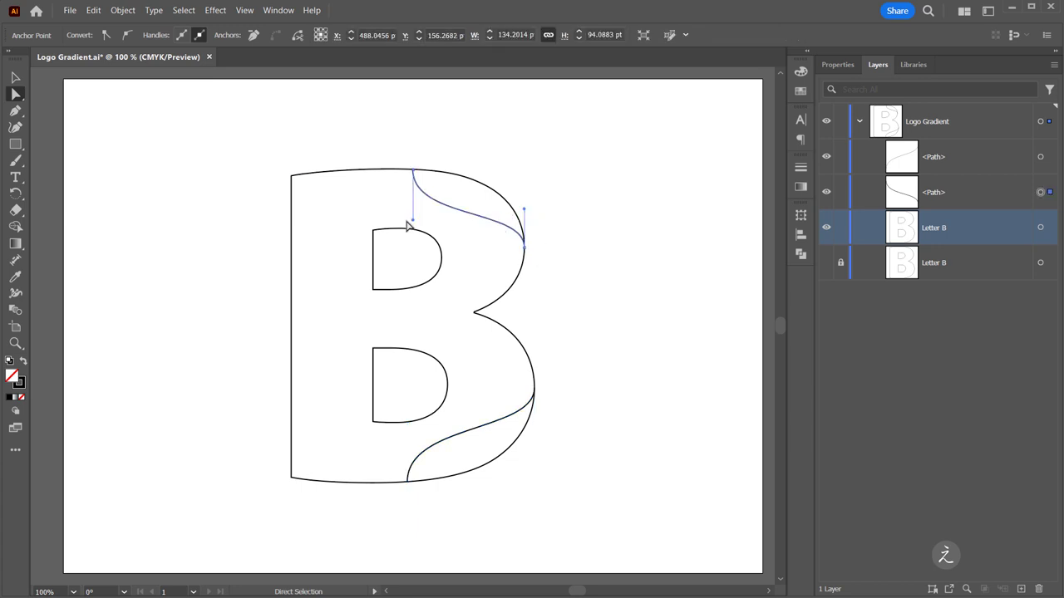
drag(413, 221, 416, 230)
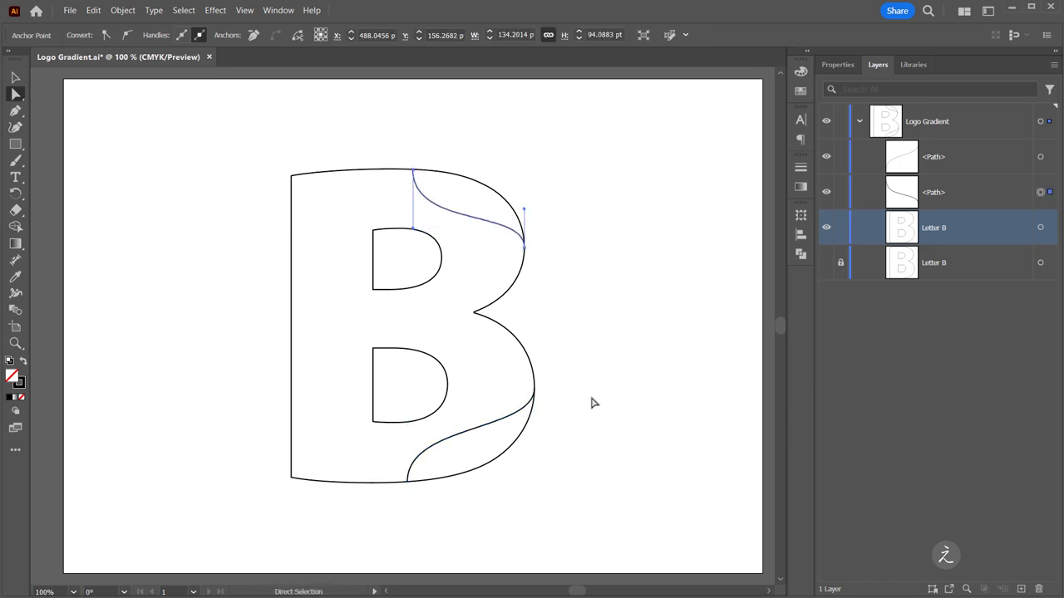
click(522, 417)
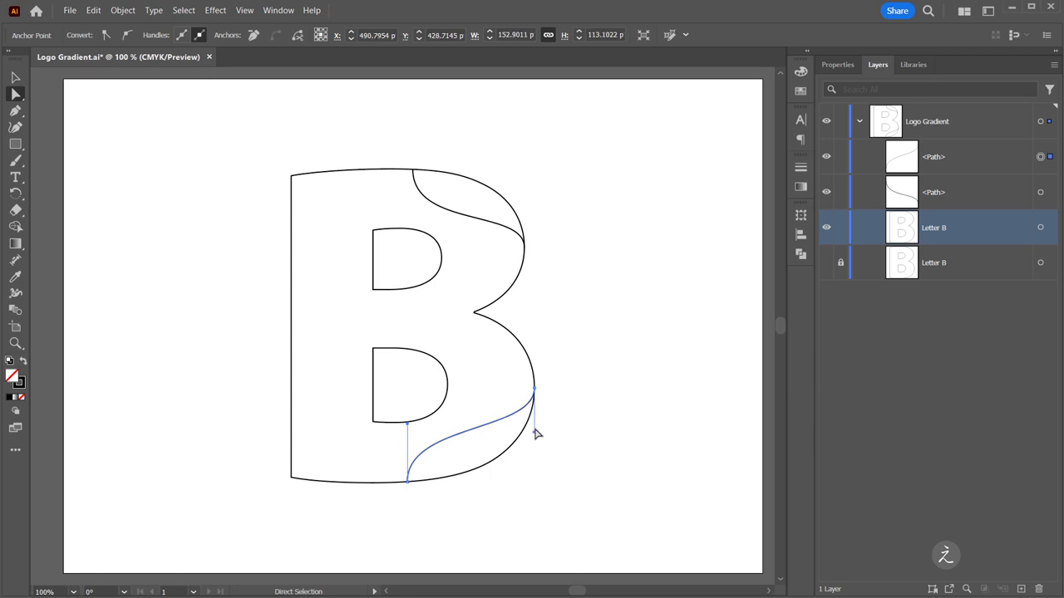
drag(536, 435, 539, 441)
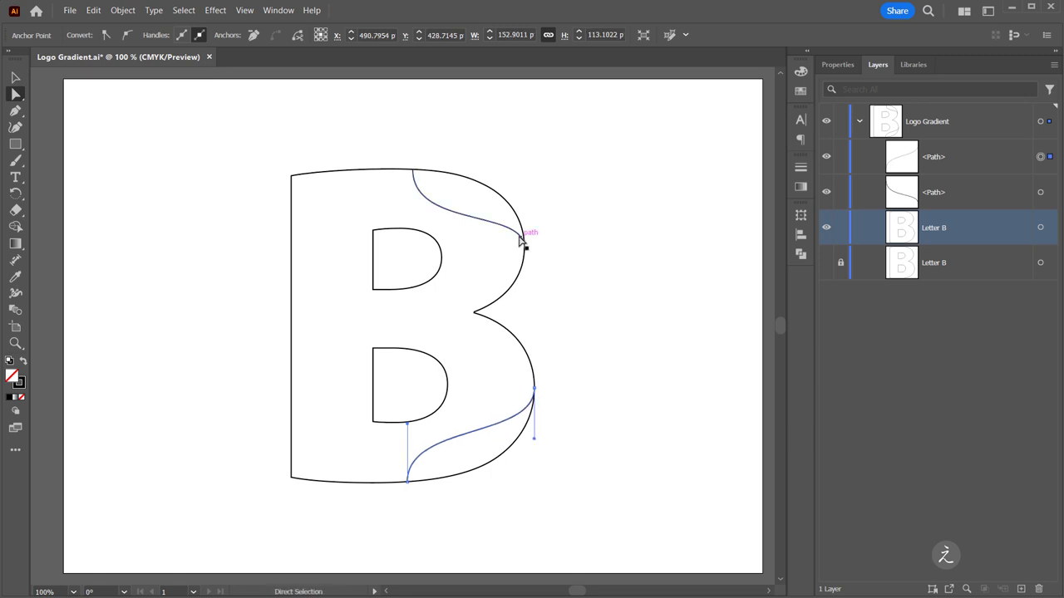
click(523, 233)
drag(524, 209, 526, 208)
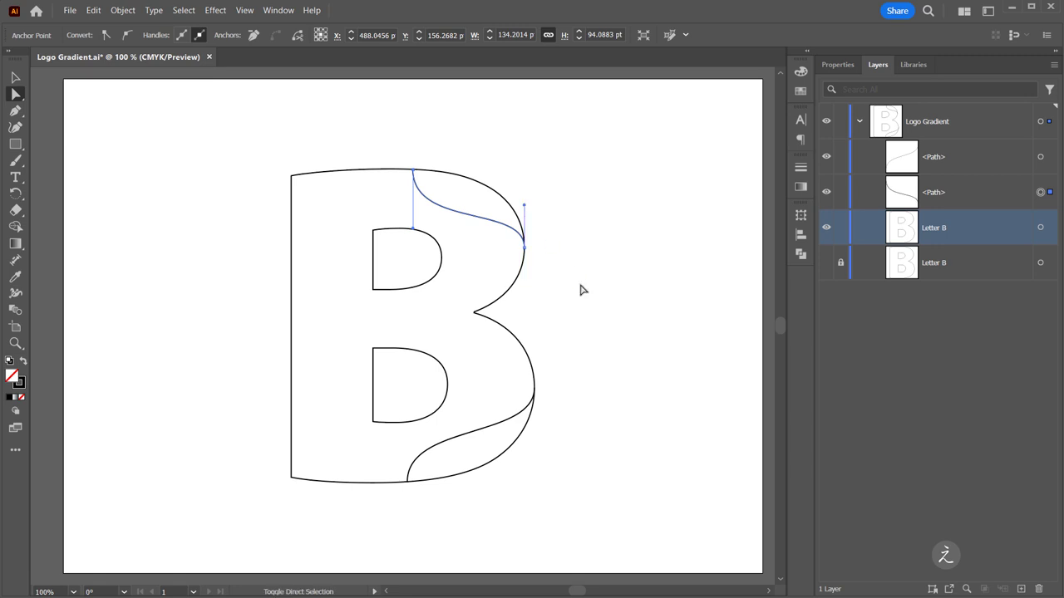
click(619, 434)
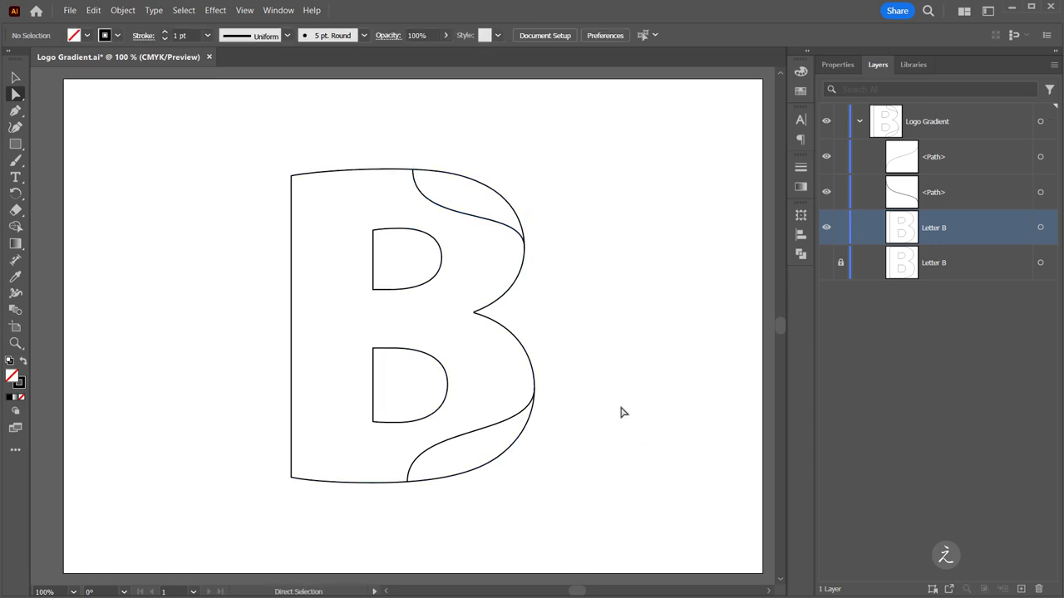
Step: Draw a Pen curve from the B's top-left corner through the waist to its bottom-left corner
click(15, 111)
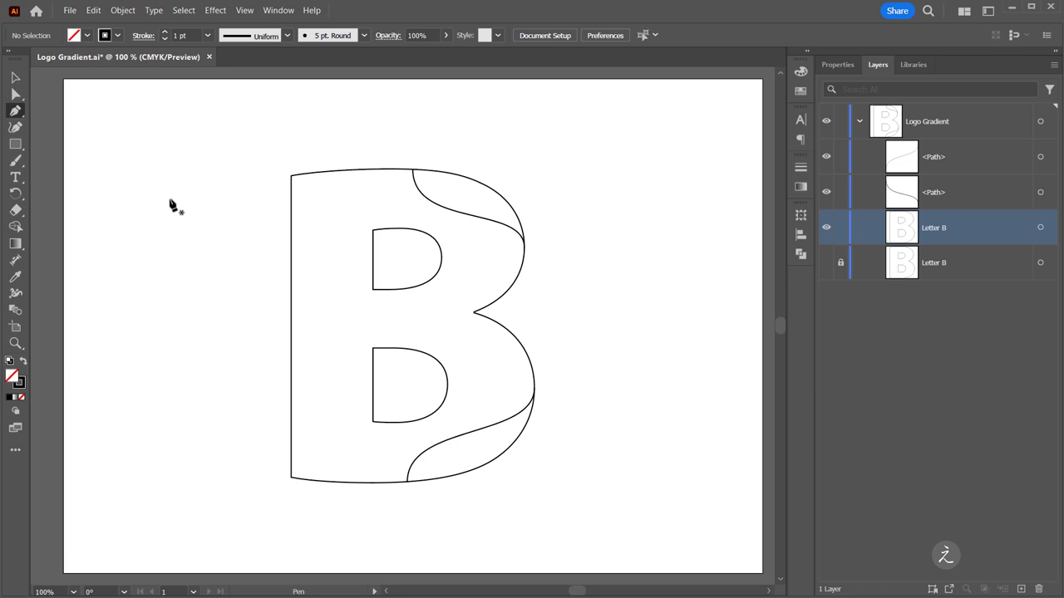
drag(291, 176, 295, 217)
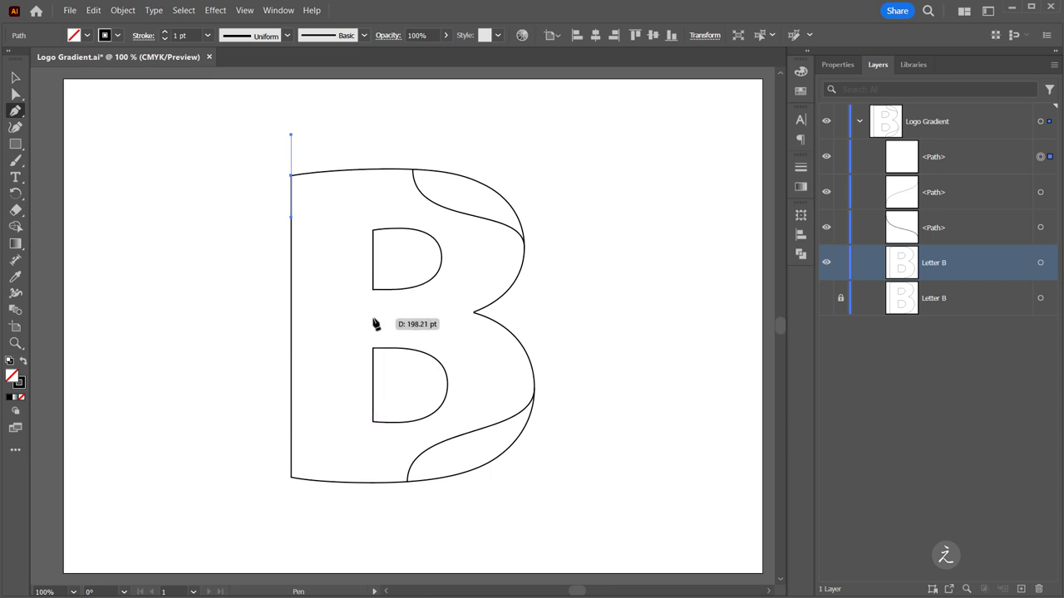
drag(373, 316, 375, 346)
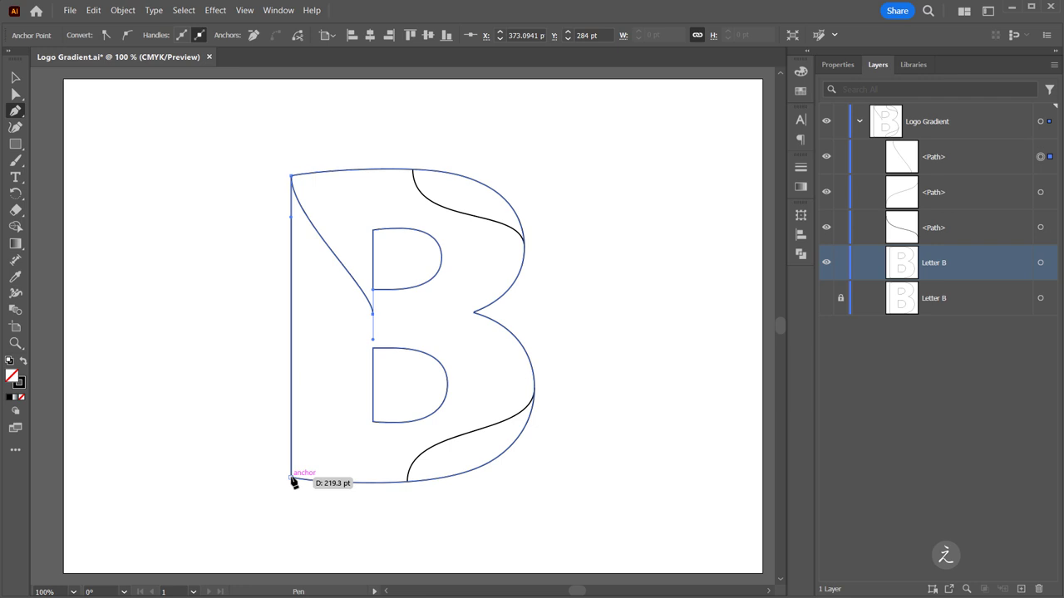
drag(292, 481, 292, 522)
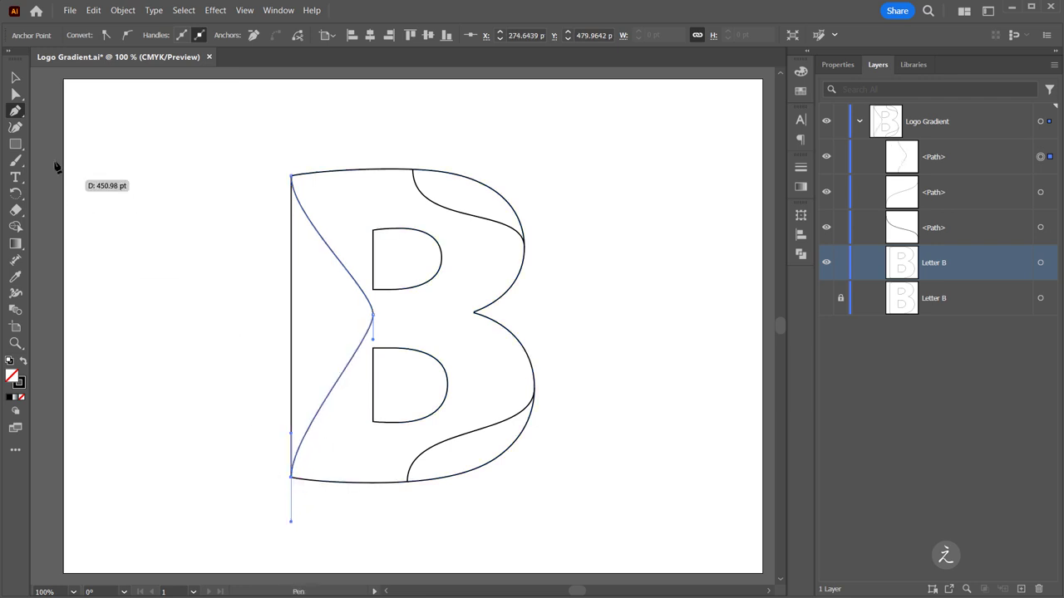
Step: Refine the left curve's anchors and handles so it bows further inward, then deselect
click(17, 93)
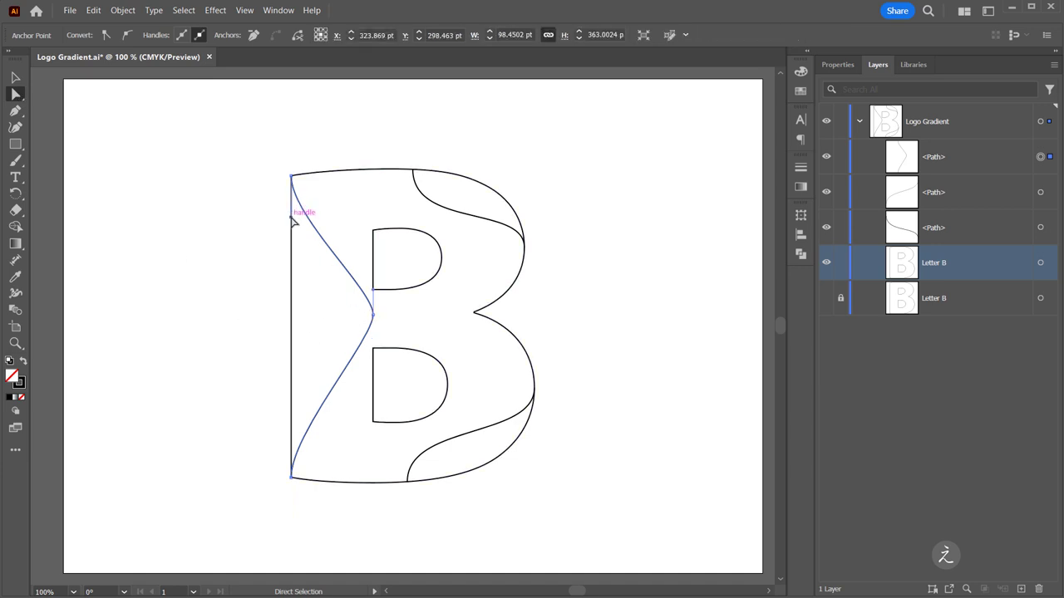
drag(295, 220, 293, 247)
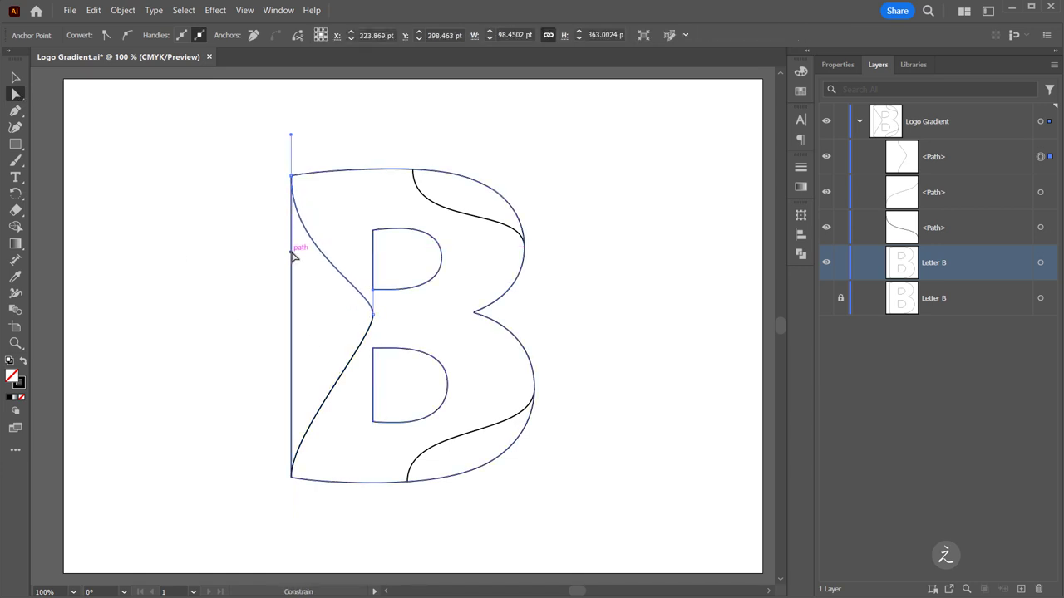
click(292, 477)
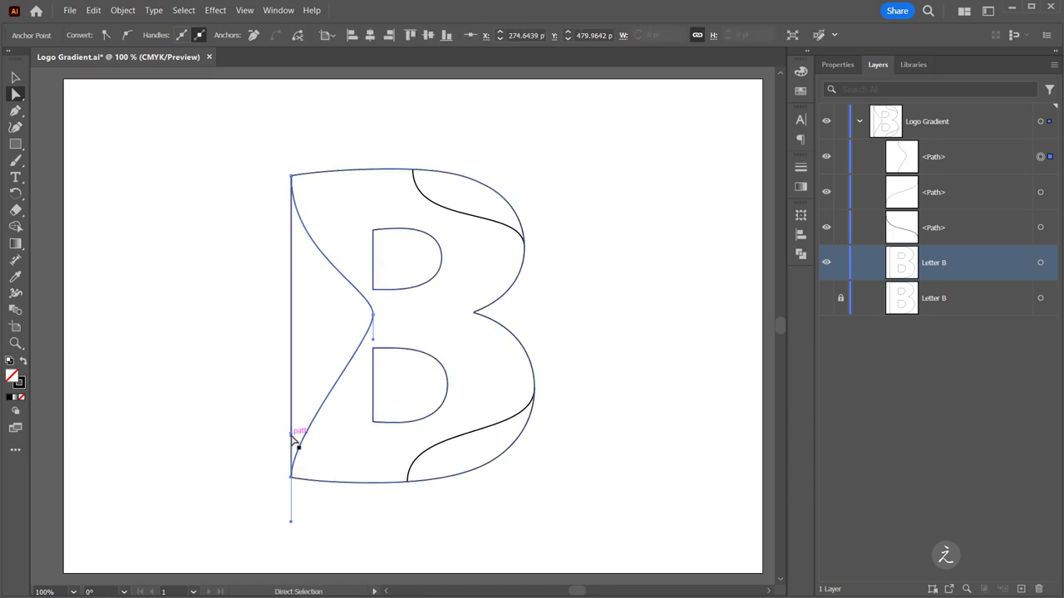
drag(291, 433, 291, 404)
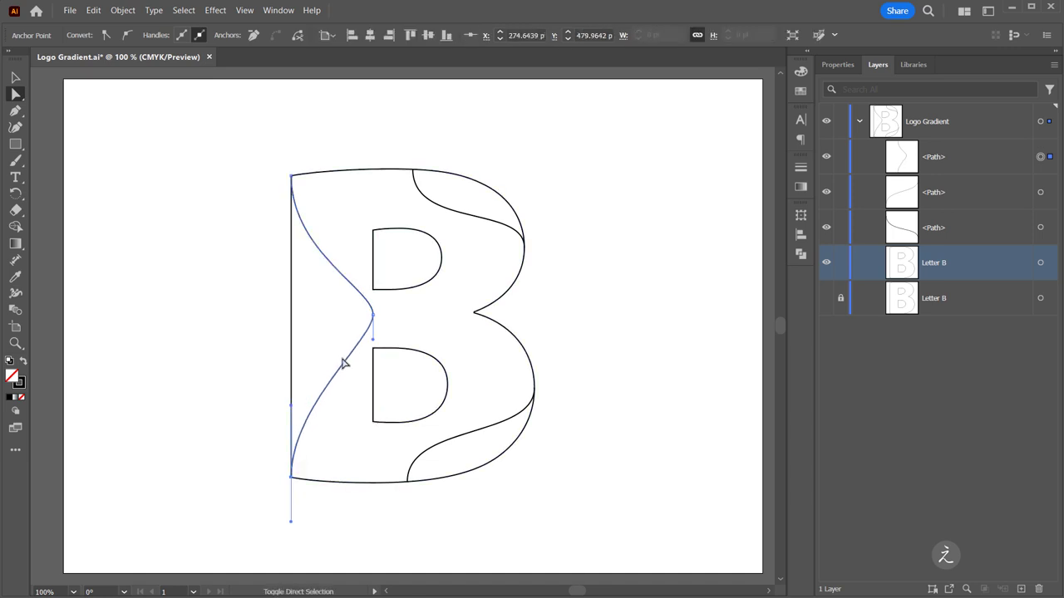
click(374, 315)
drag(373, 317, 354, 260)
drag(354, 340, 355, 374)
click(648, 297)
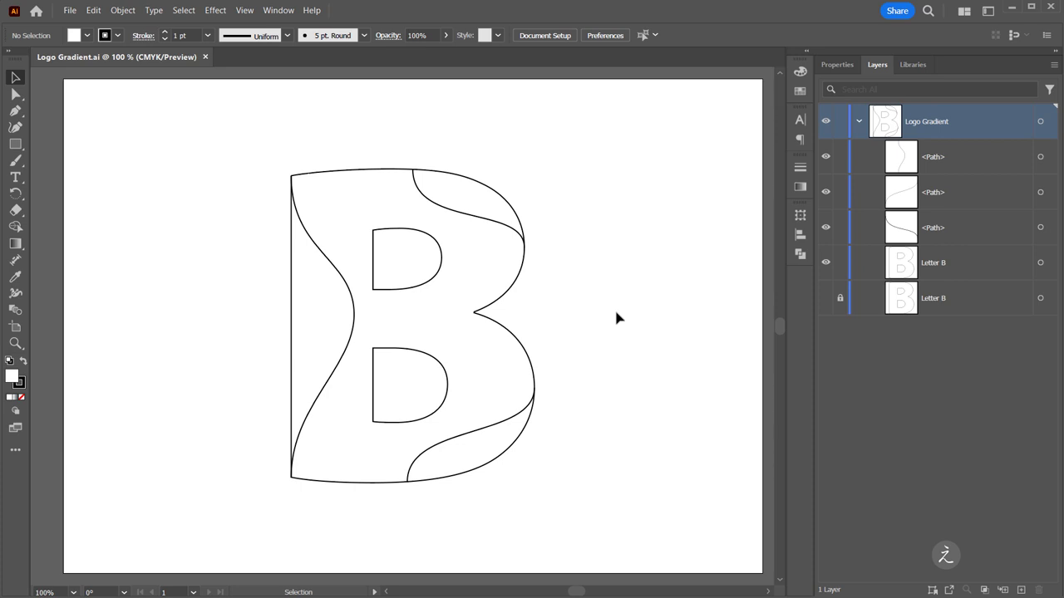
Step: Select the letter and curves, then Shape Builder the top-right, main body and left strip into separate shapes
drag(225, 109, 597, 510)
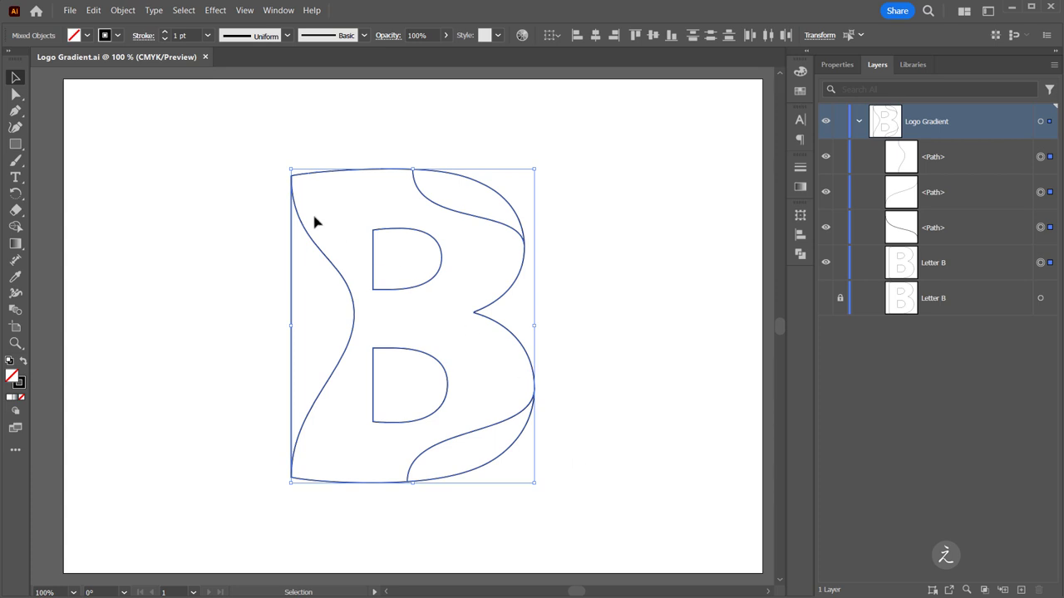
click(16, 226)
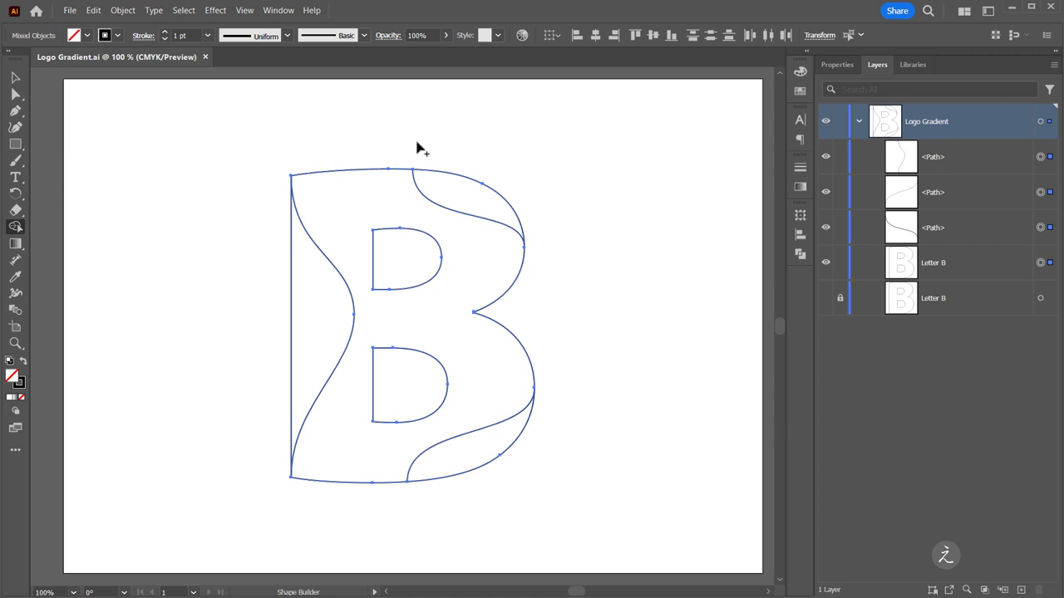
click(458, 192)
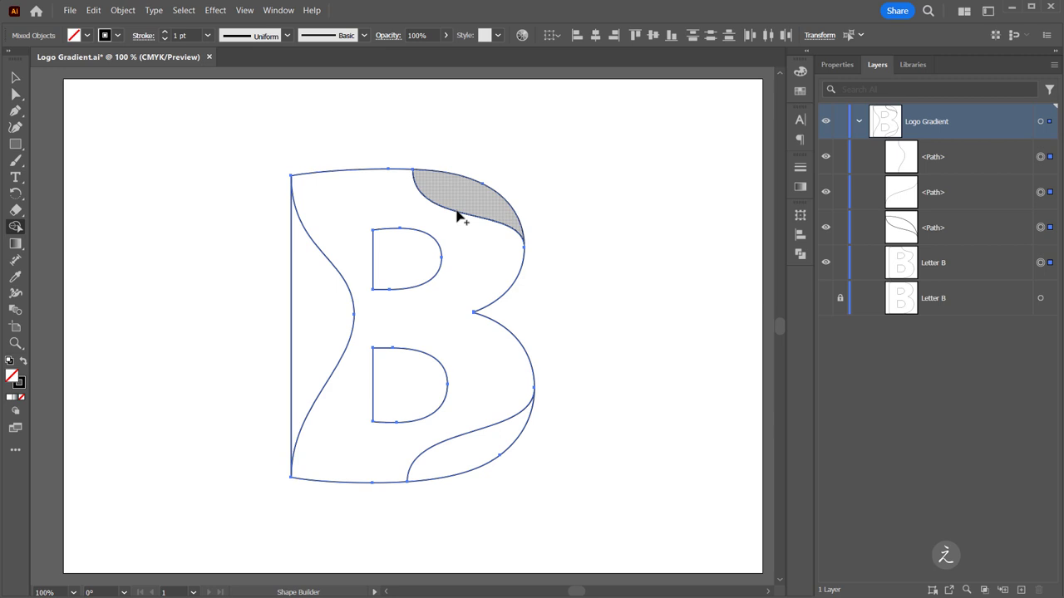
click(456, 239)
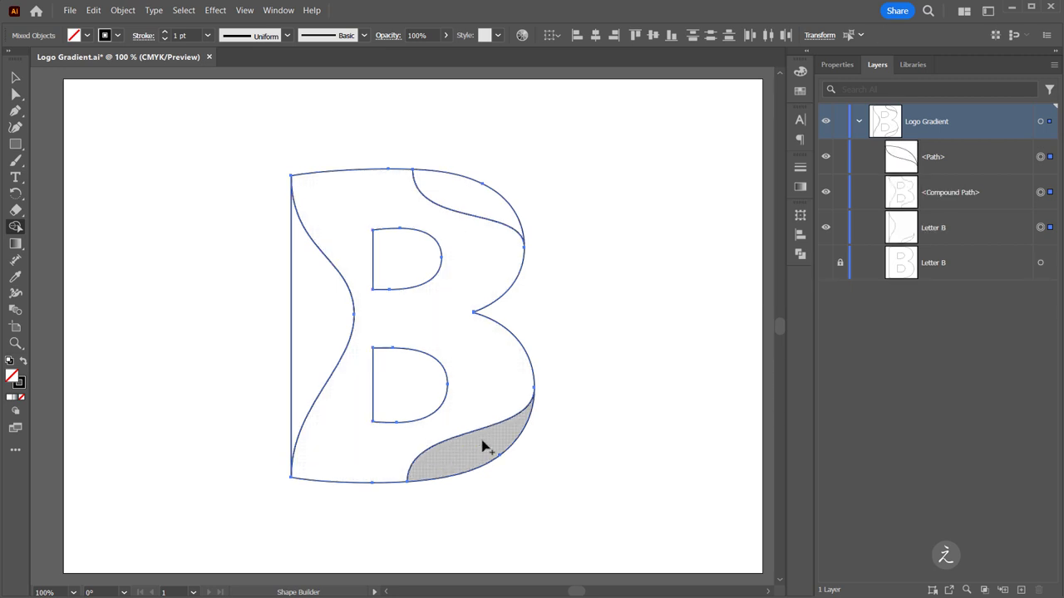
click(327, 311)
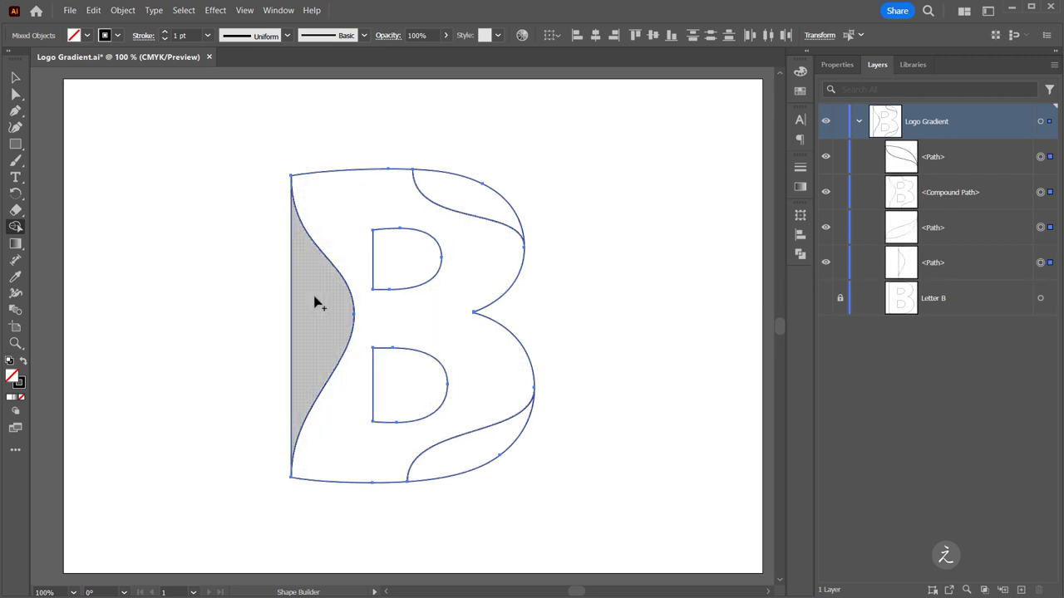
click(15, 77)
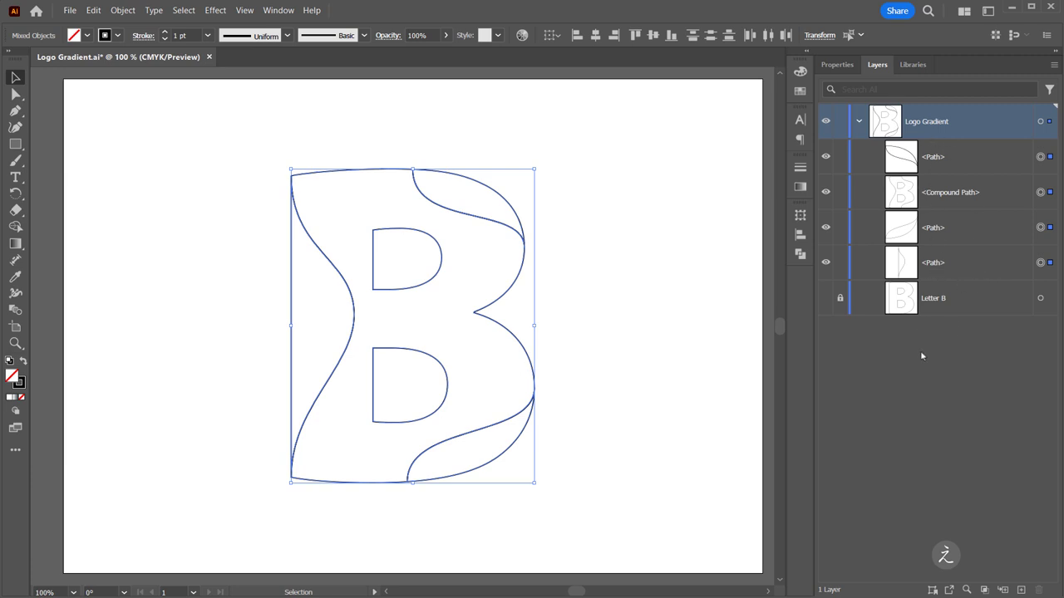
Step: Select the B's main body compound path and fill it with a freeform gradient
click(629, 295)
click(992, 201)
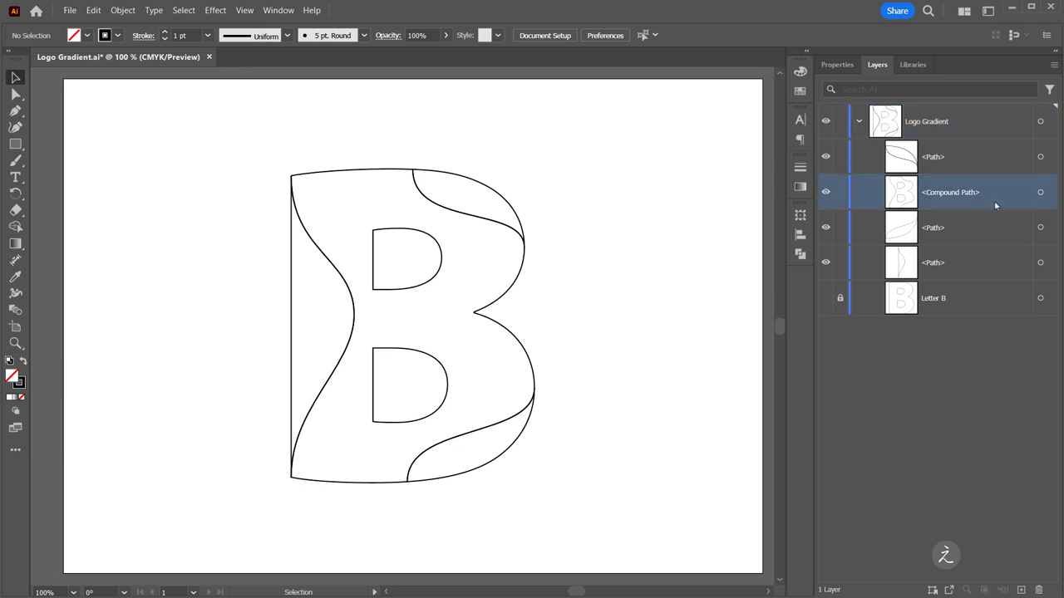
click(1040, 194)
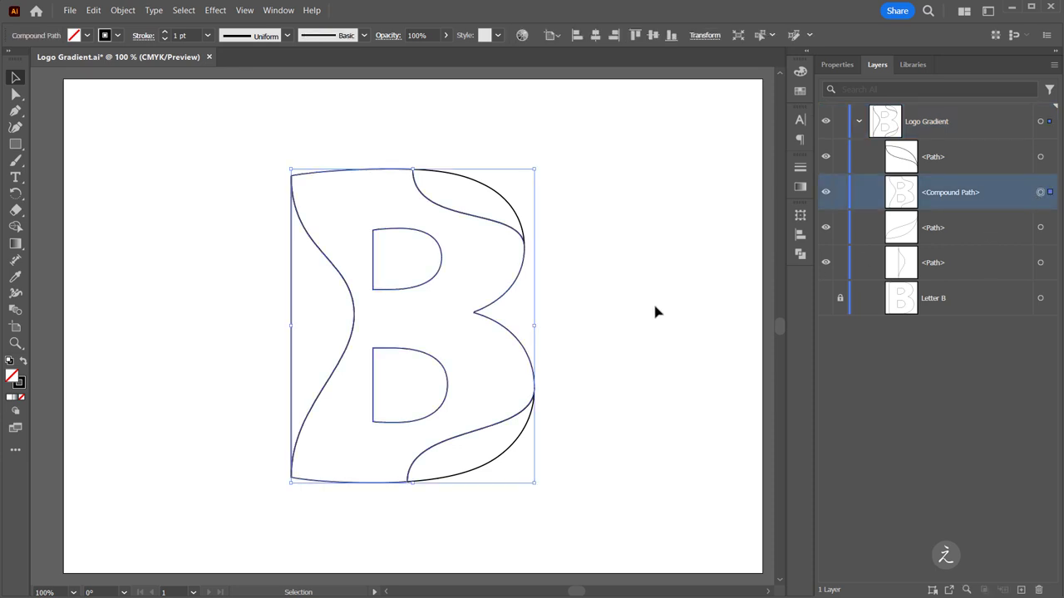
click(15, 244)
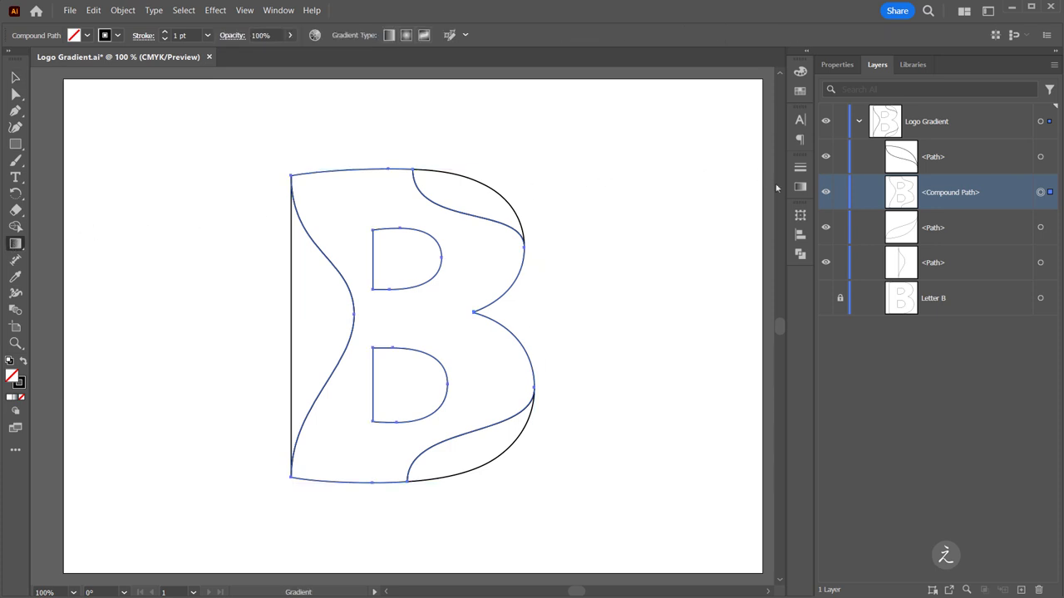
click(802, 189)
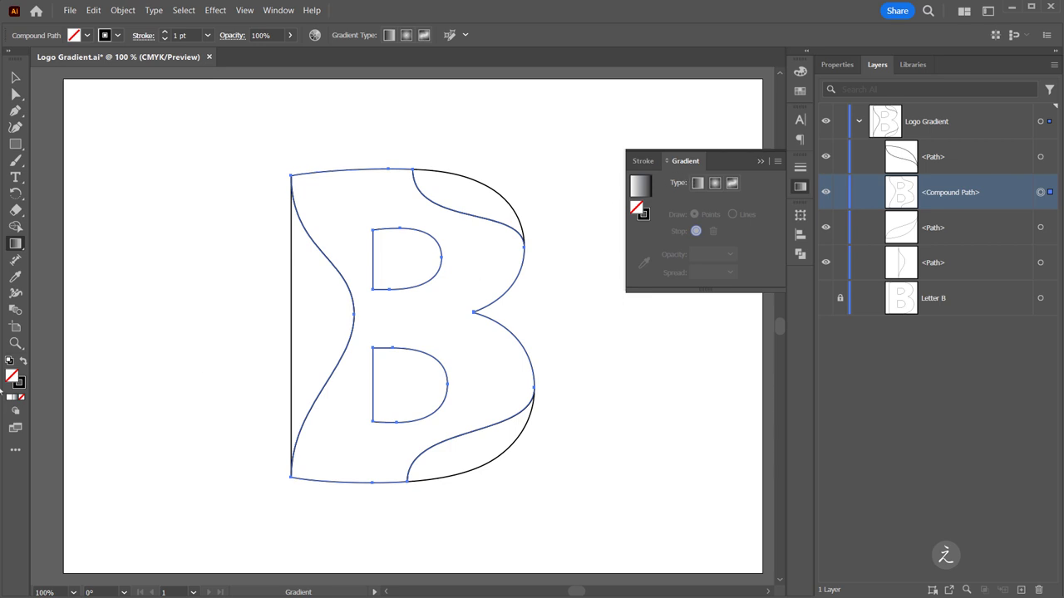
click(641, 187)
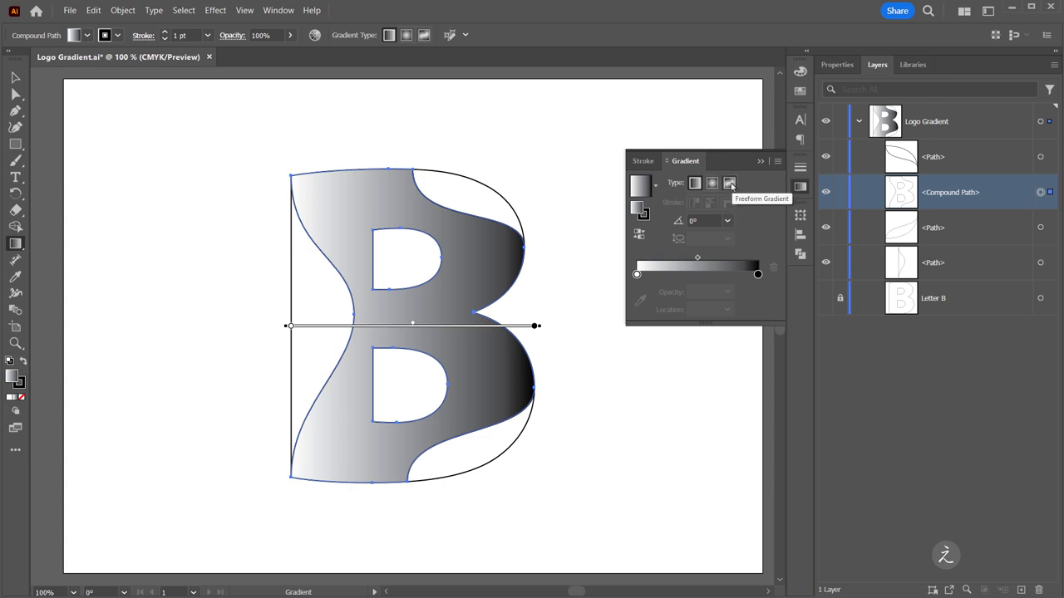
click(730, 185)
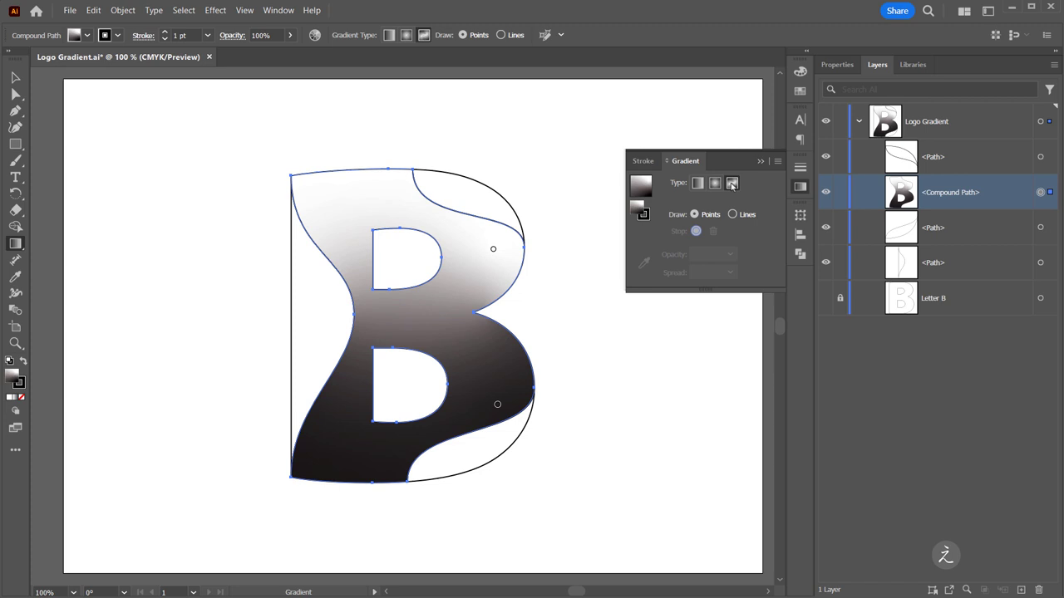
Step: Colour the gradient points blue on the upper bowl, pink on the lower, and black at both left corners
click(493, 250)
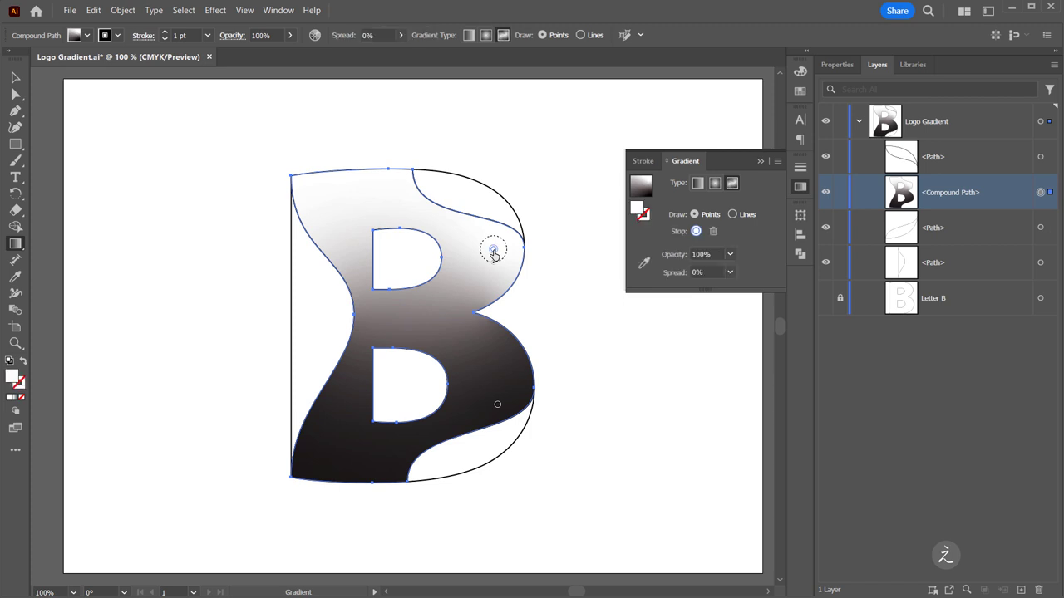
click(921, 66)
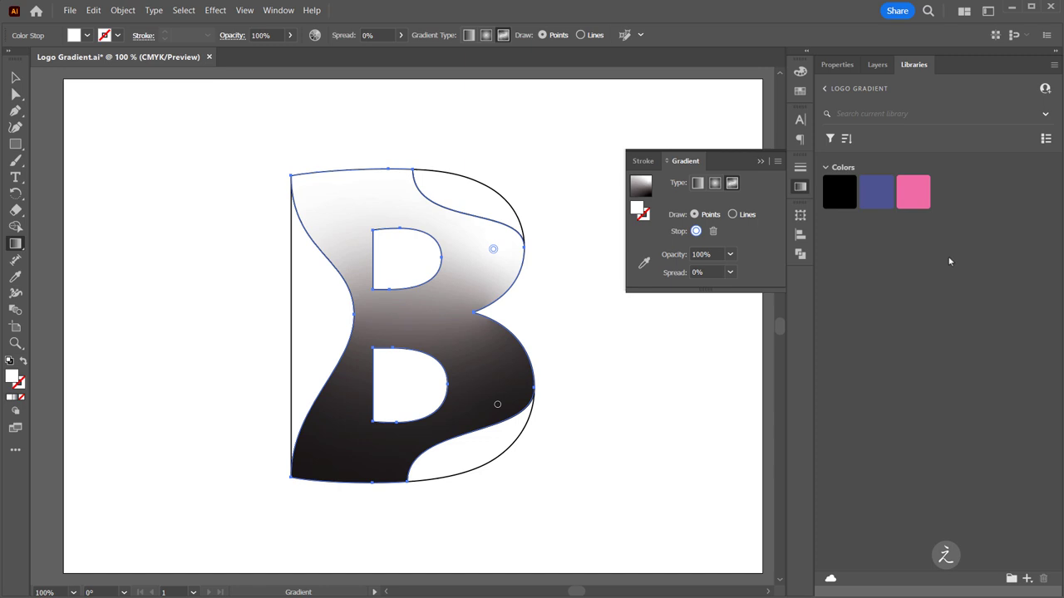
click(877, 192)
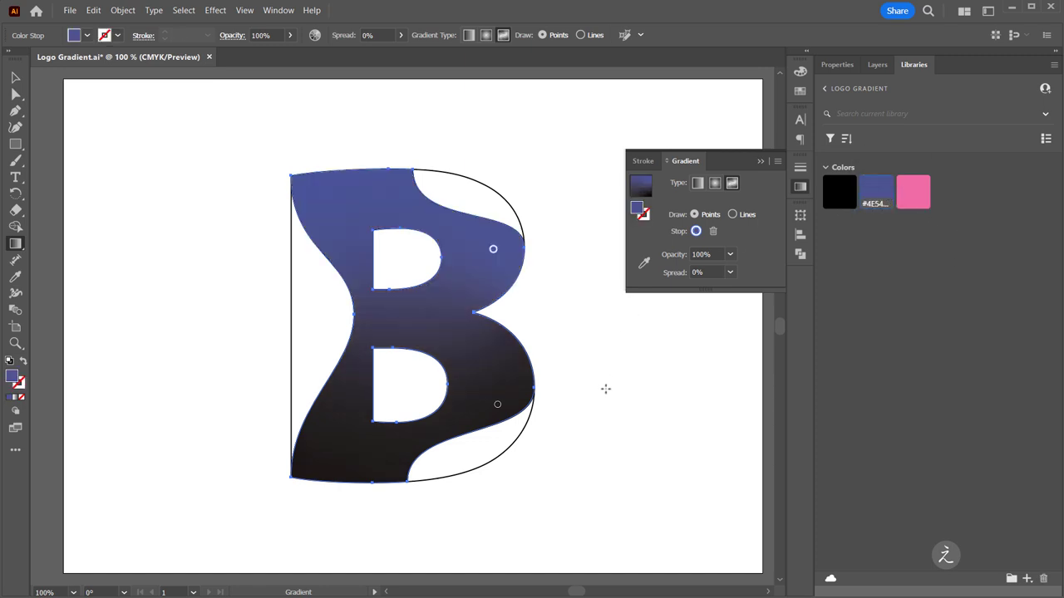
click(497, 404)
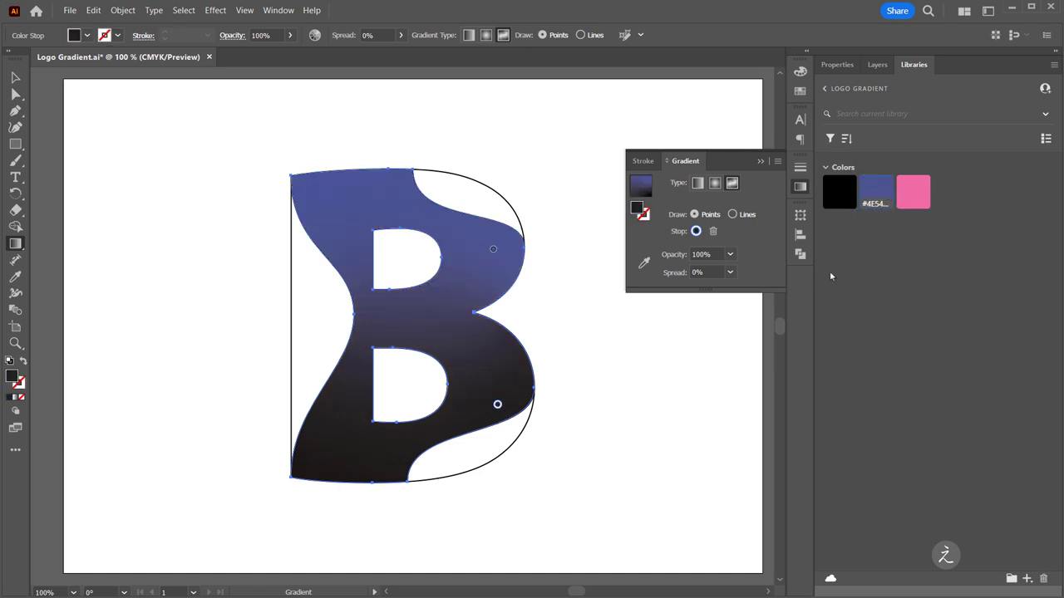
click(904, 196)
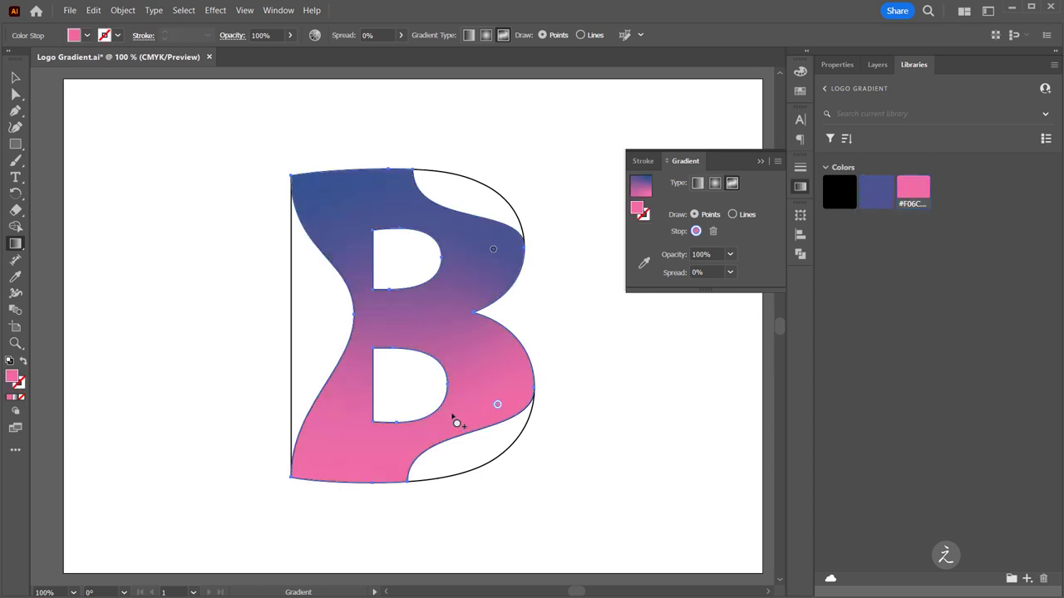
click(306, 471)
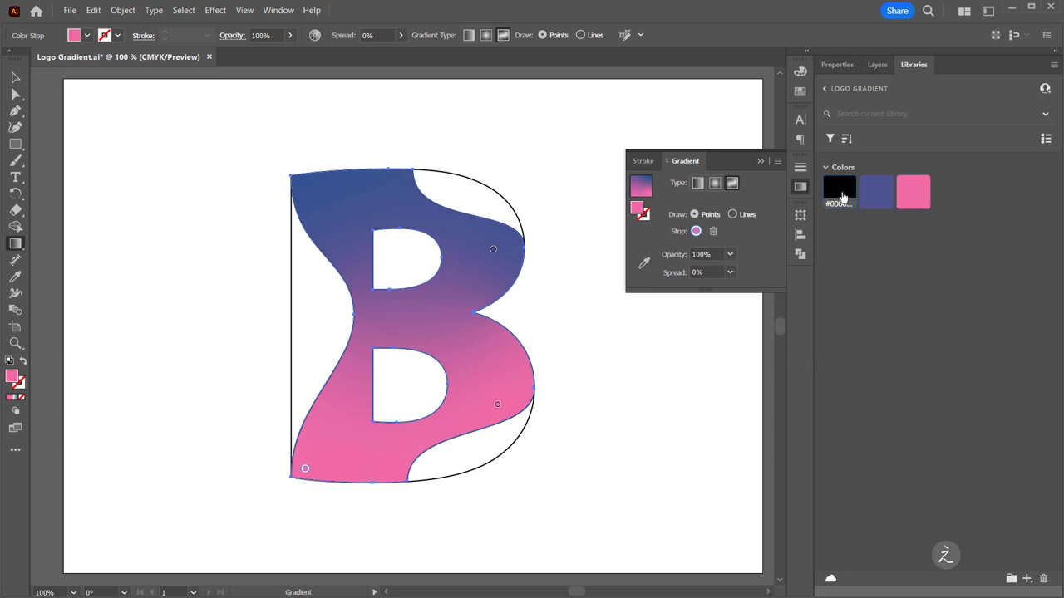
click(842, 197)
click(300, 179)
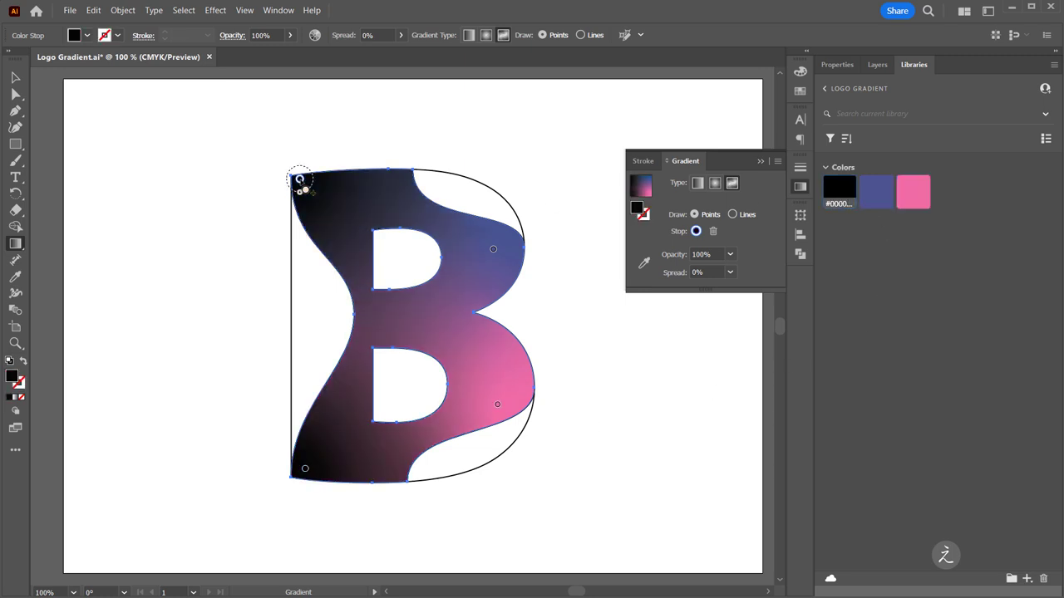
Step: Shift the blue point lower and widen the blue point's spread to 31% and the pink point's slightly
mouse_move(493, 249)
mouse_down()
mouse_move(459, 276)
mouse_move(481, 246)
mouse_move(490, 264)
mouse_up()
click(490, 264)
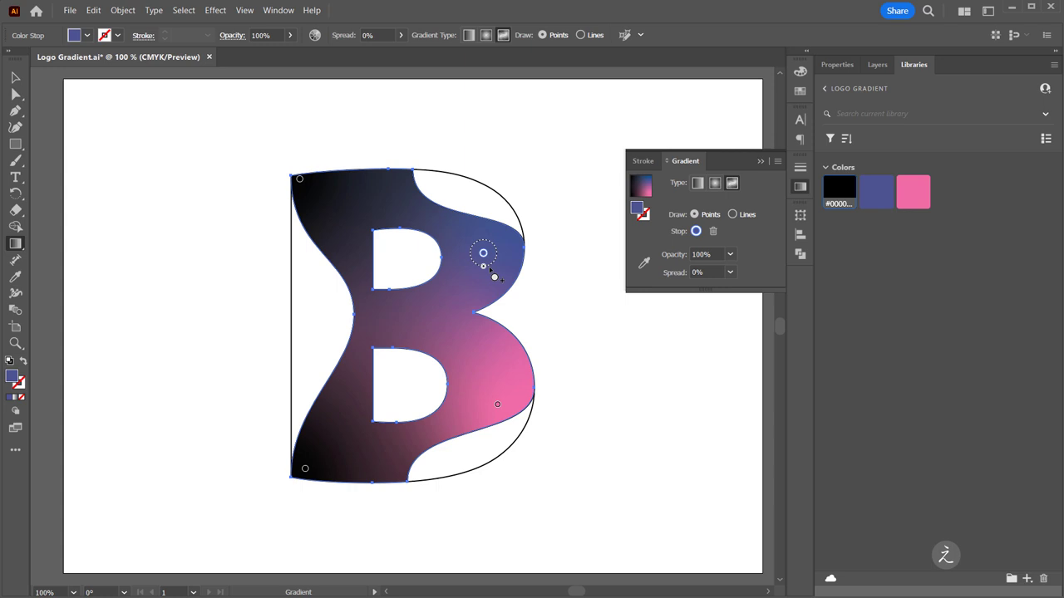
drag(484, 268, 487, 273)
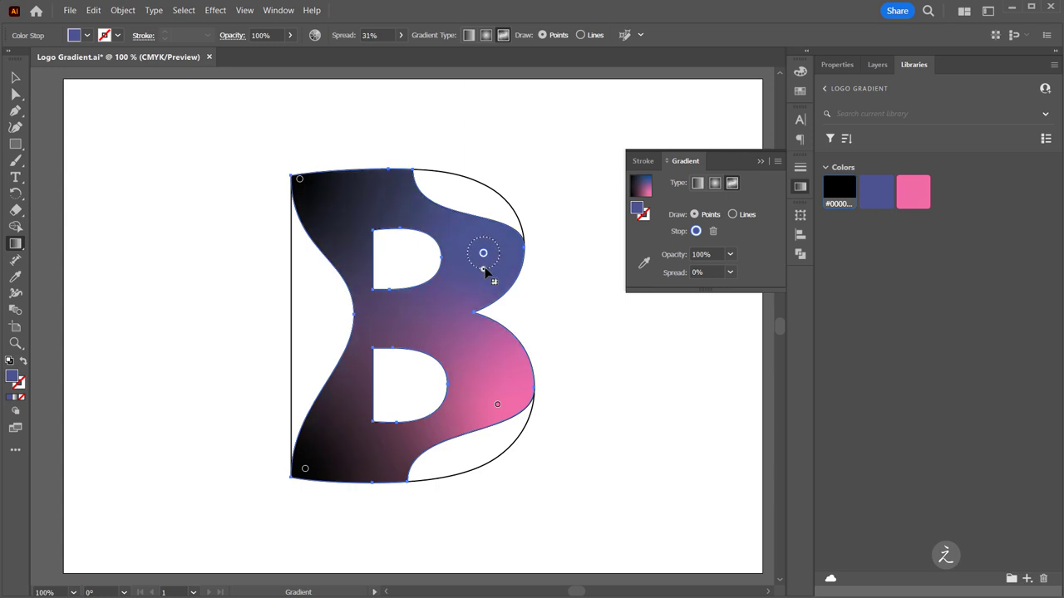
click(497, 395)
drag(496, 409, 497, 412)
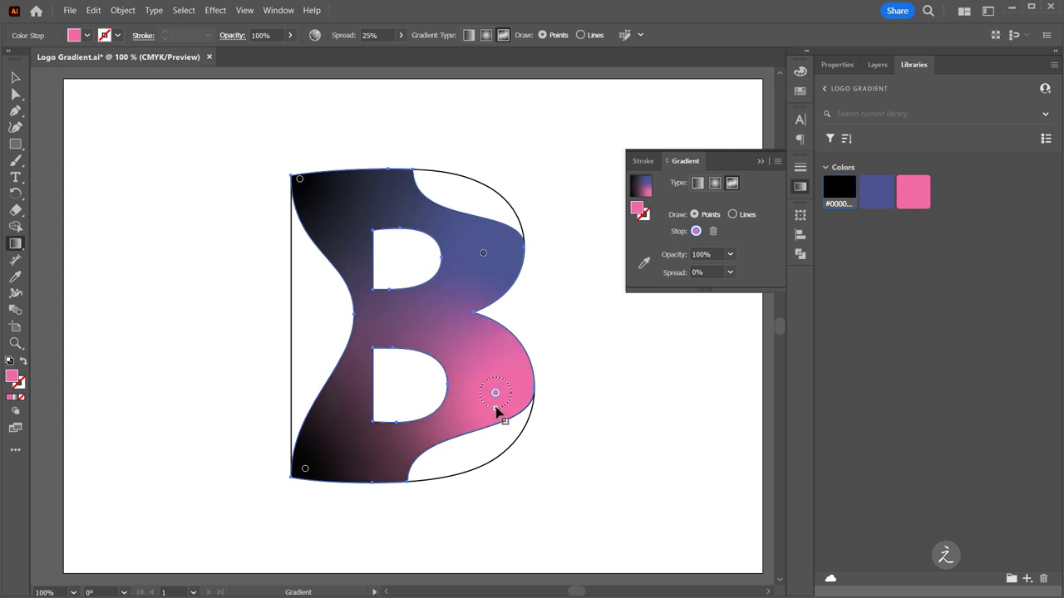
Step: Deselect the body and select the B's narrow left strip for gradient editing
key(v)
click(22, 398)
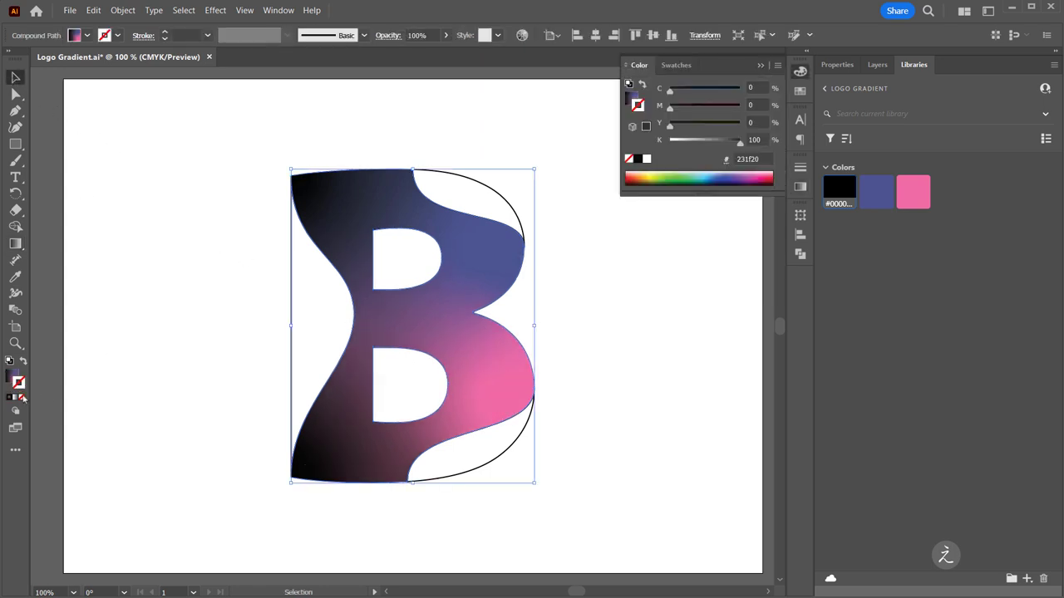
click(276, 288)
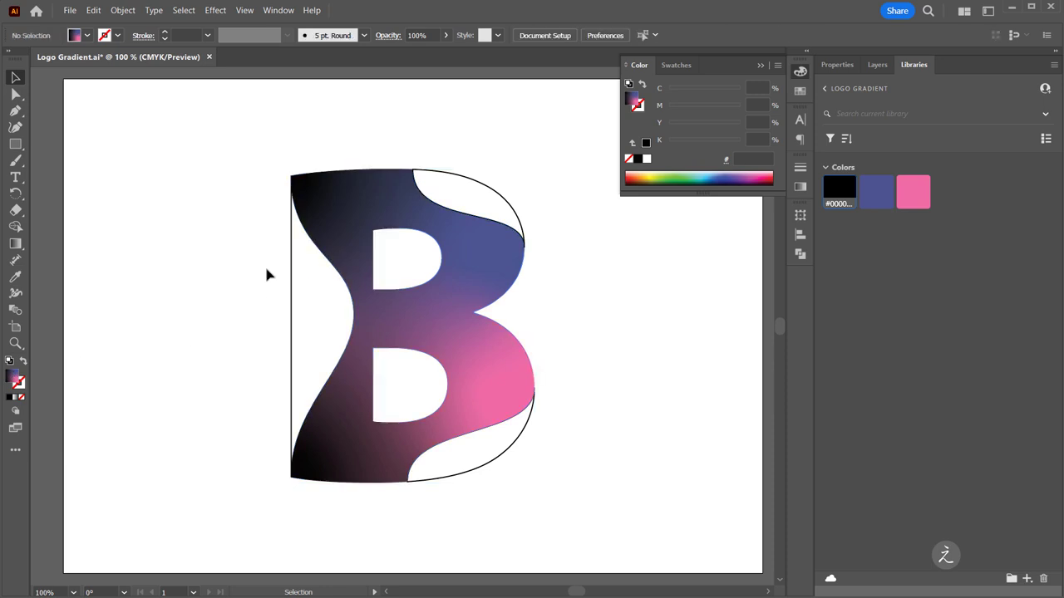
drag(303, 314, 300, 309)
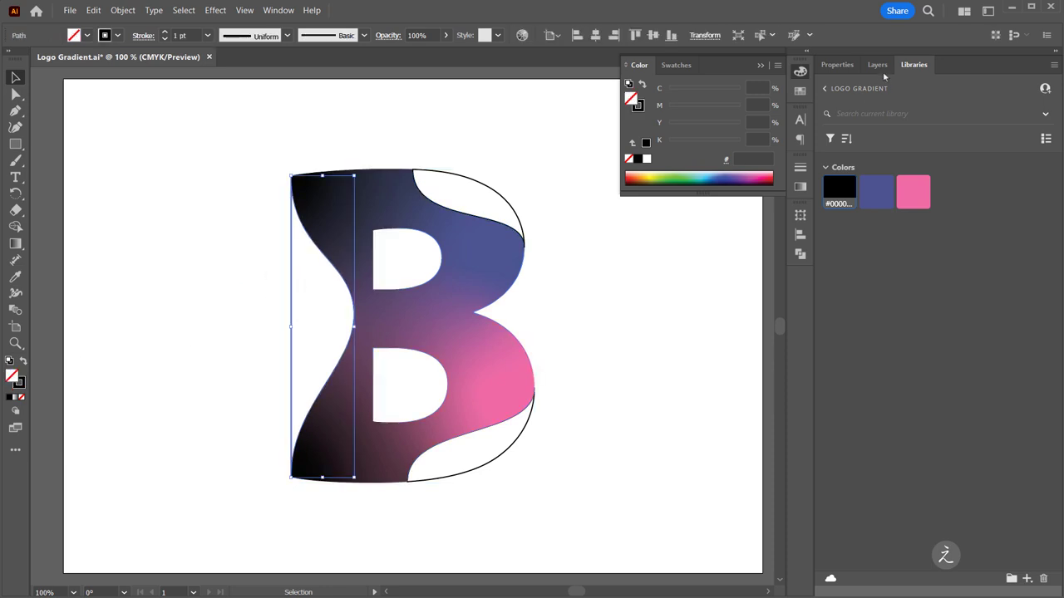
click(17, 244)
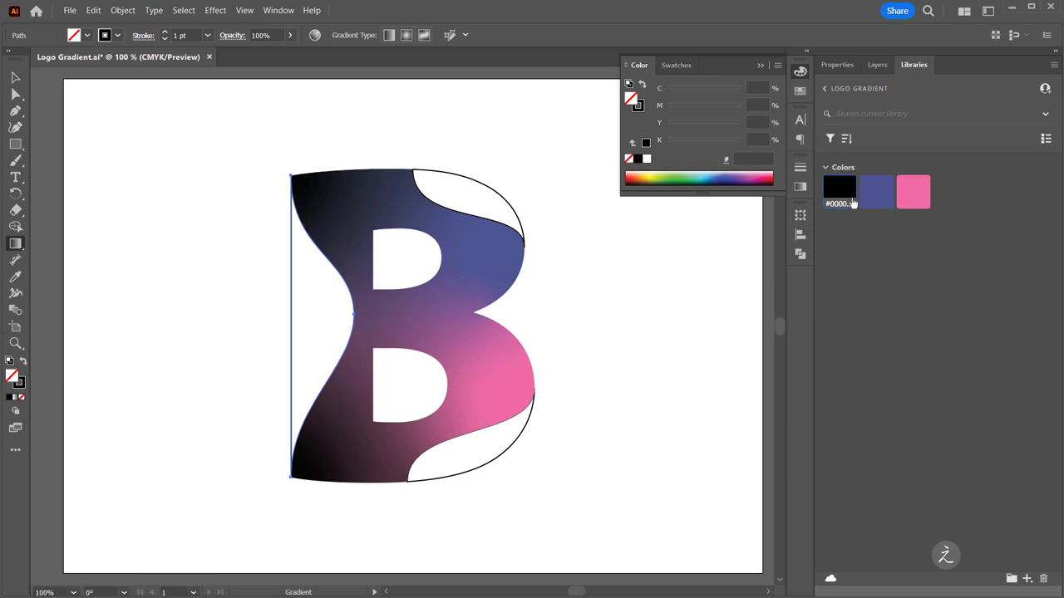
Step: Fill the left strip with a freeform gradient, reposition its points and make the middle one black
click(799, 186)
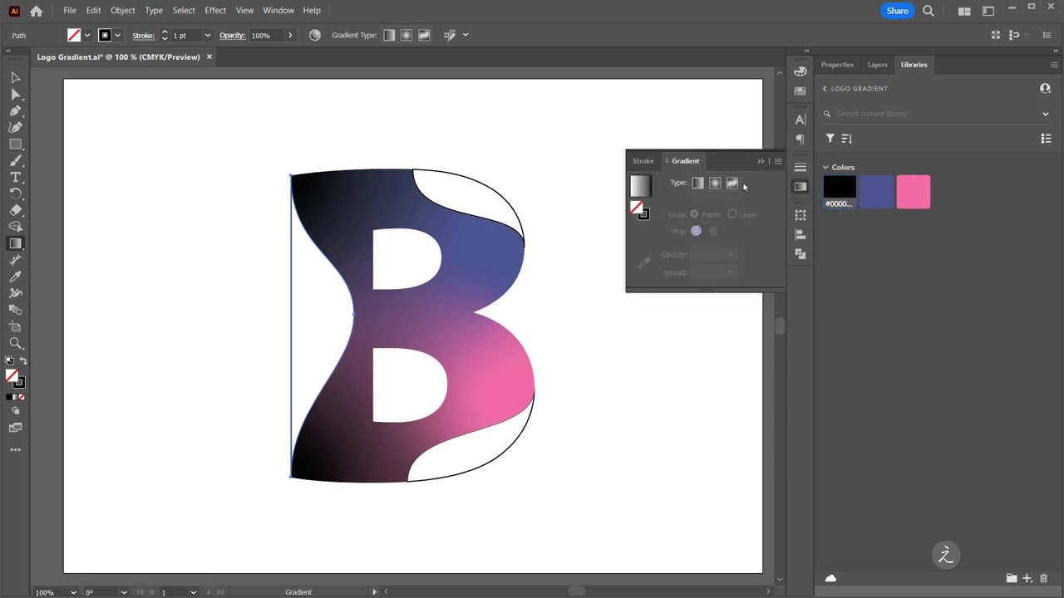
click(640, 187)
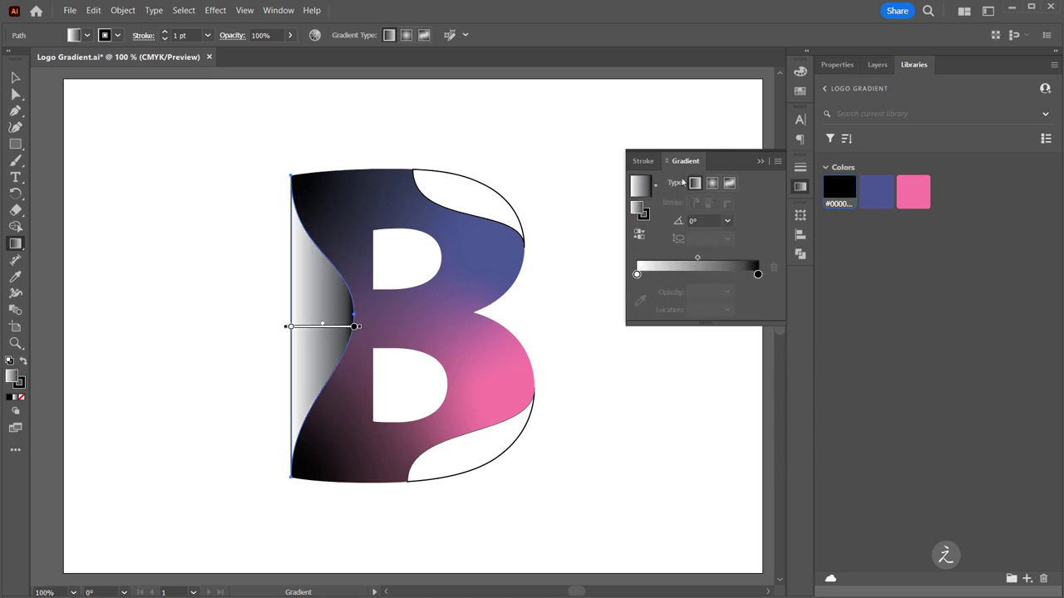
click(731, 184)
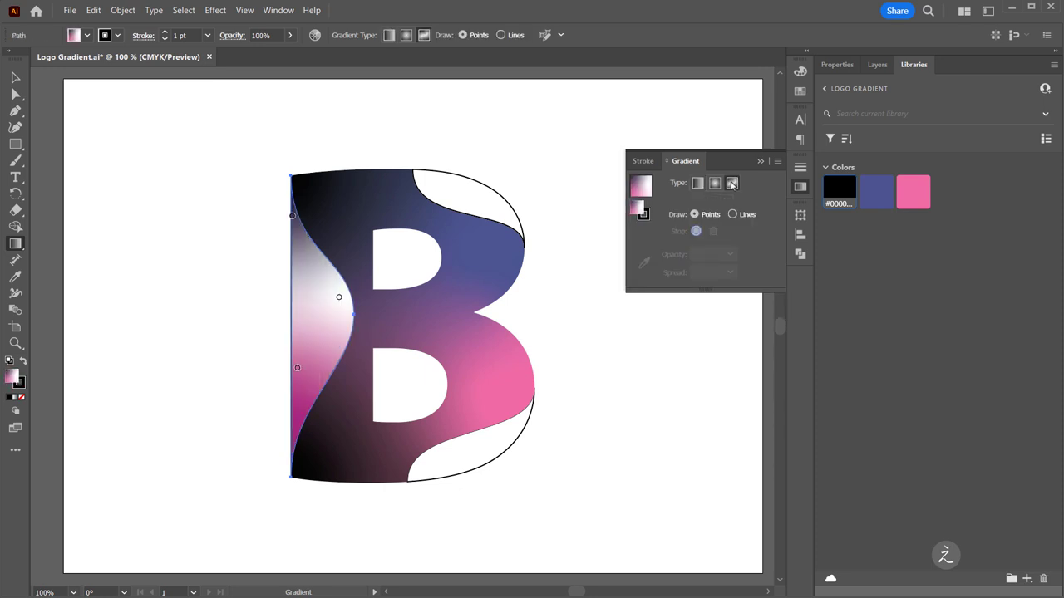
drag(292, 215, 295, 228)
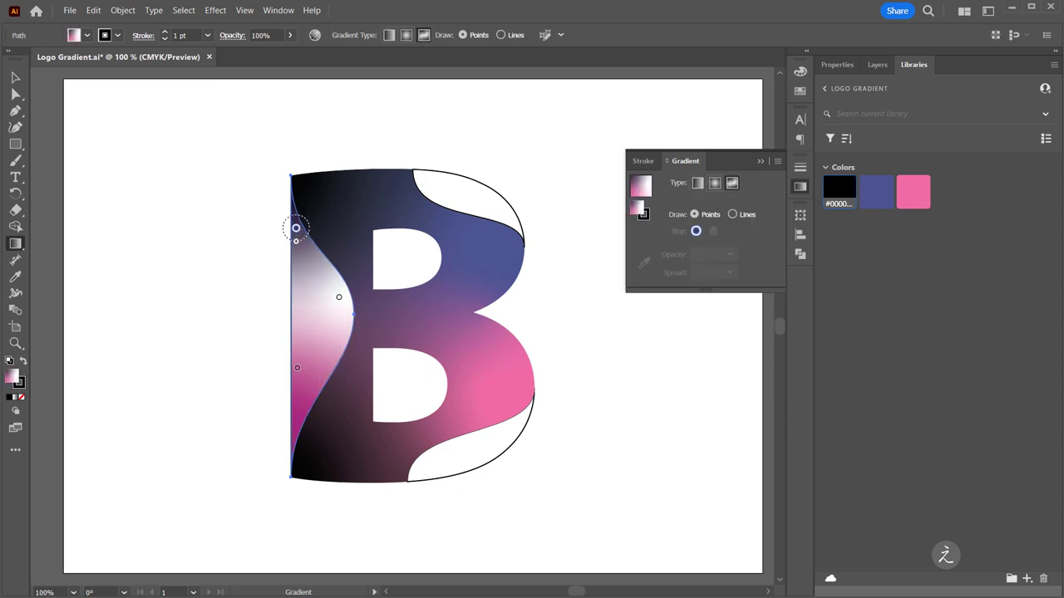
drag(339, 298, 348, 312)
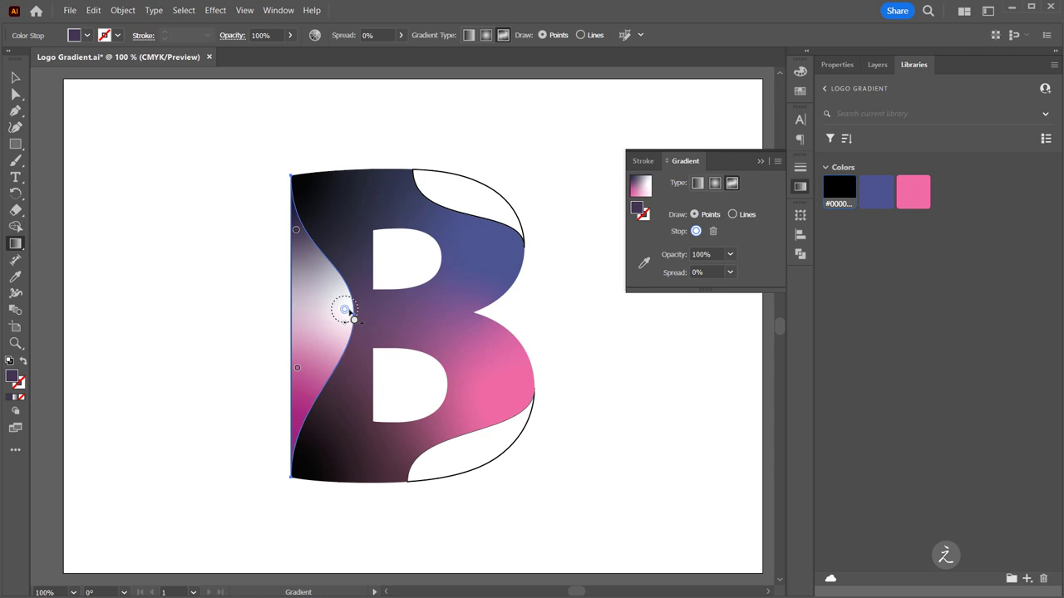
click(839, 190)
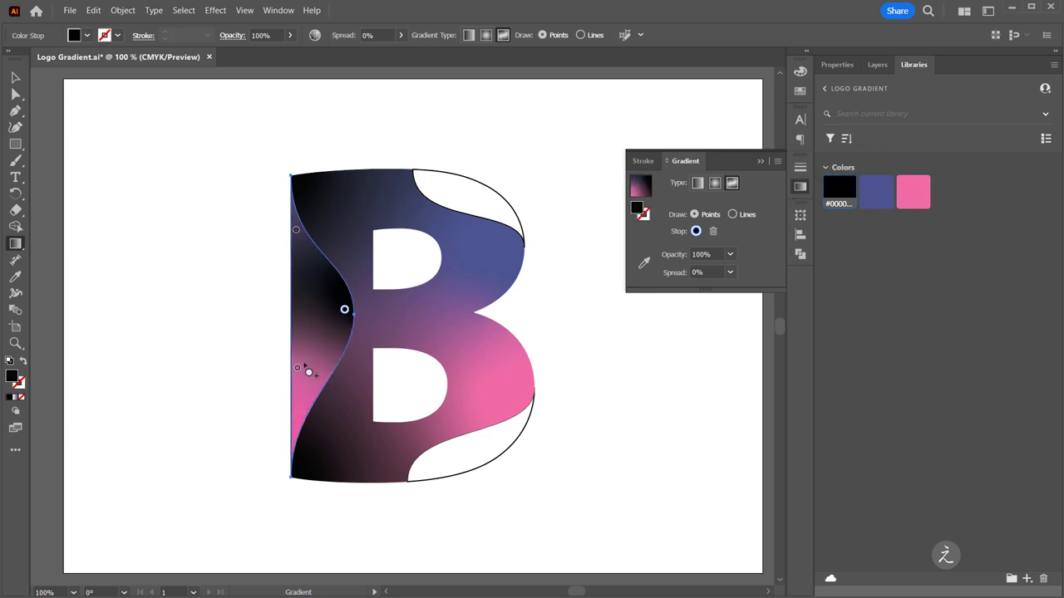
Step: Colour the top point blue, lower the blue and pink points, and close the Gradient panel
drag(297, 368, 296, 393)
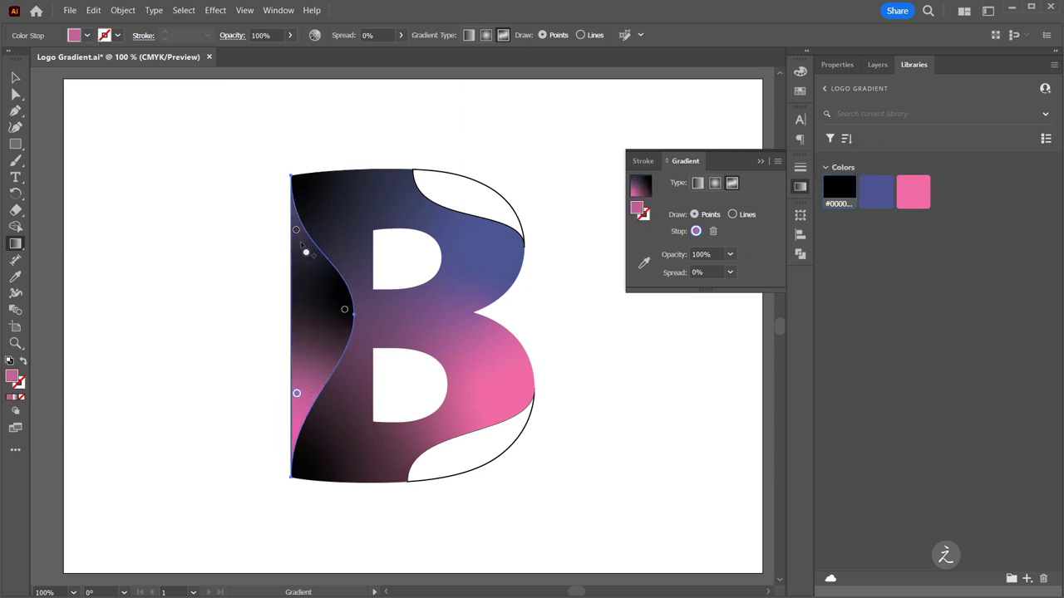
click(296, 230)
click(881, 203)
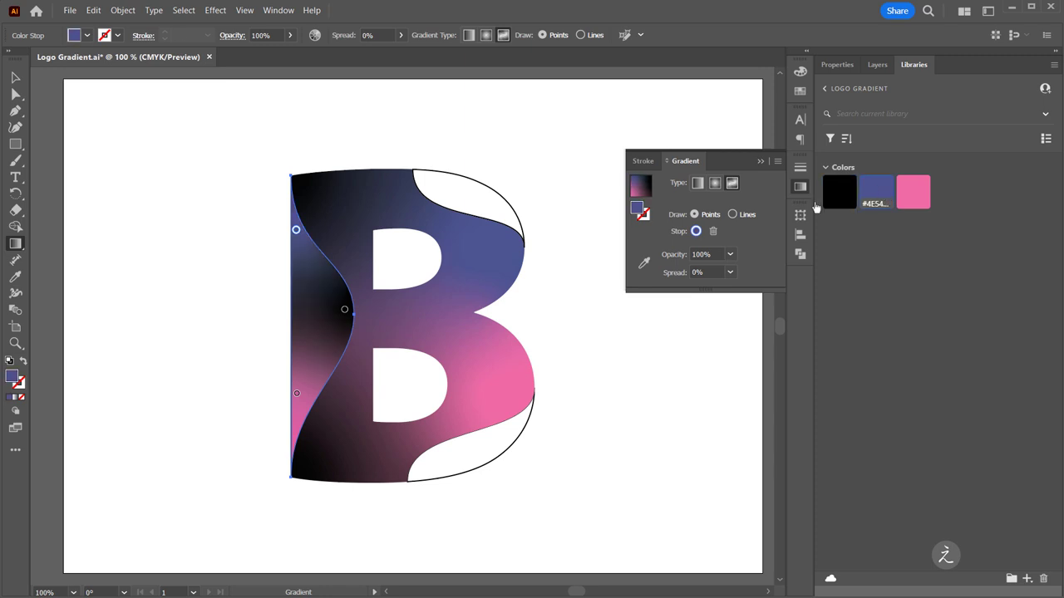
mouse_move(295, 229)
mouse_down()
mouse_move(306, 273)
mouse_move(301, 234)
mouse_up()
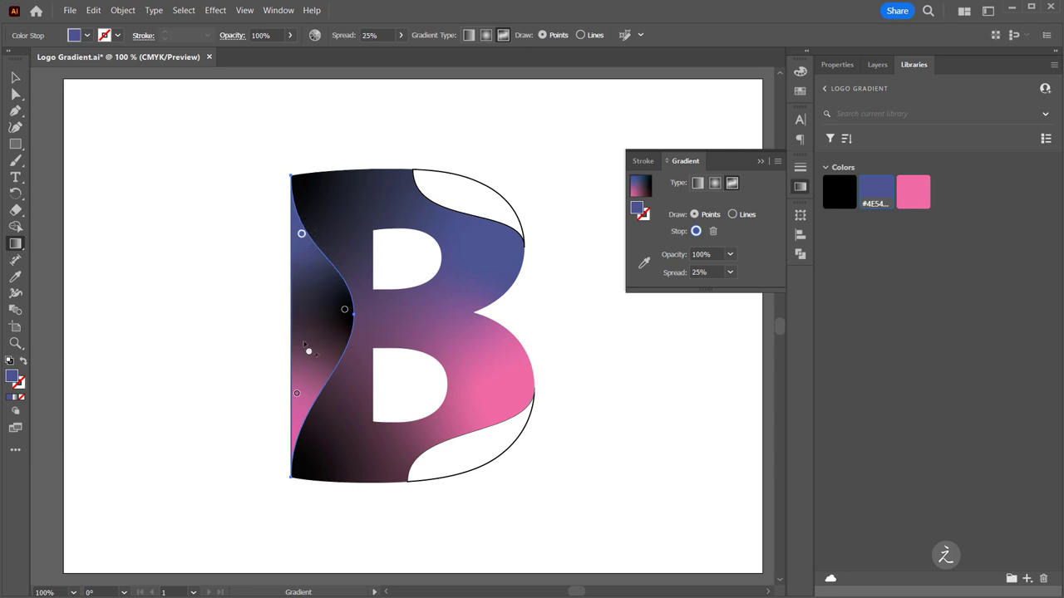
drag(296, 393, 296, 401)
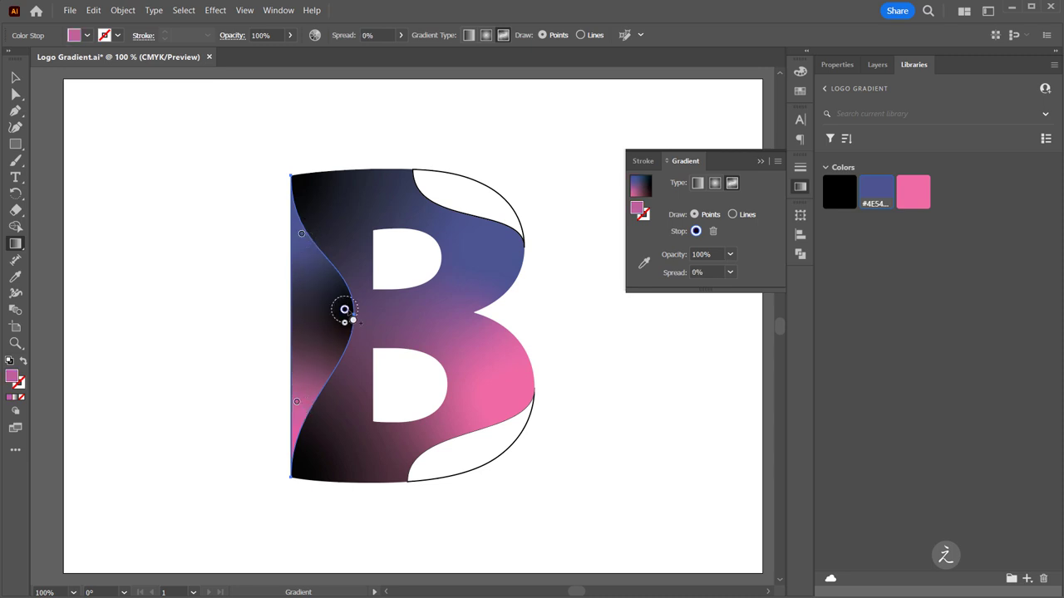
click(345, 310)
key(v)
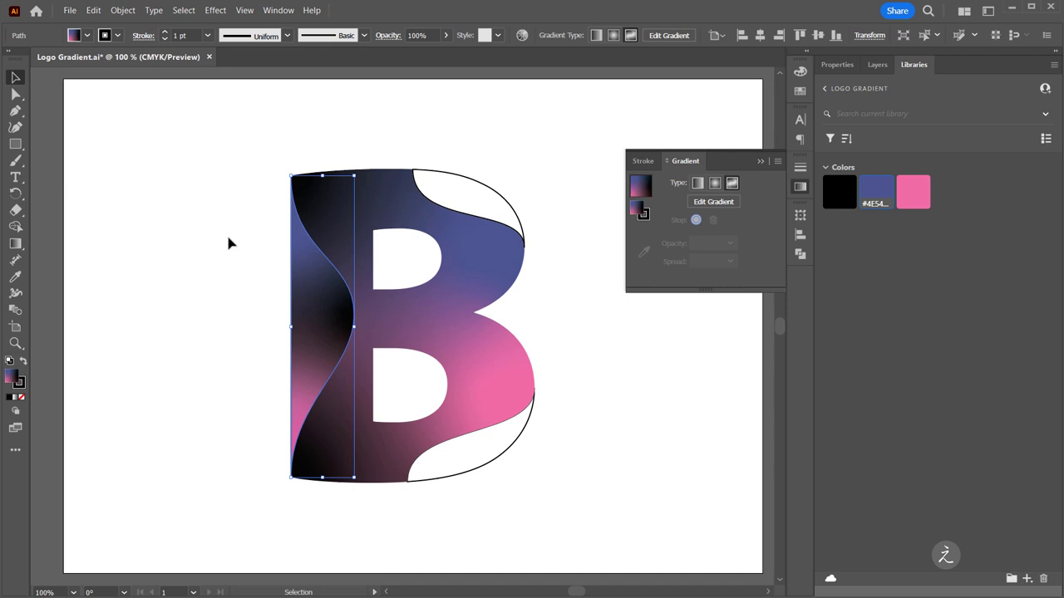
click(24, 386)
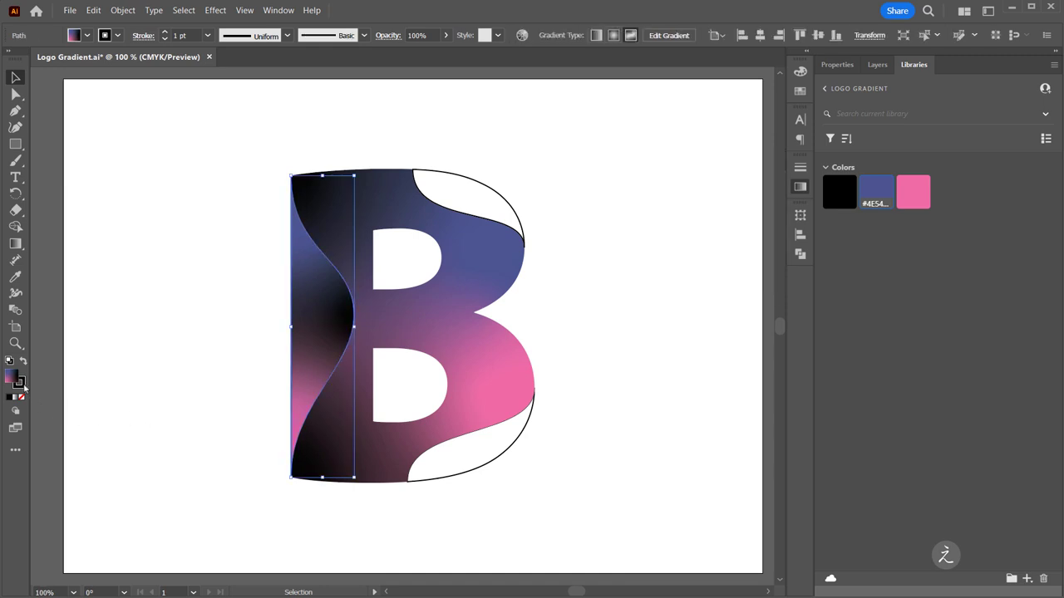
Step: Deselect everything so the finished pink, purple and black gradient B shows without outlines
click(11, 397)
click(151, 309)
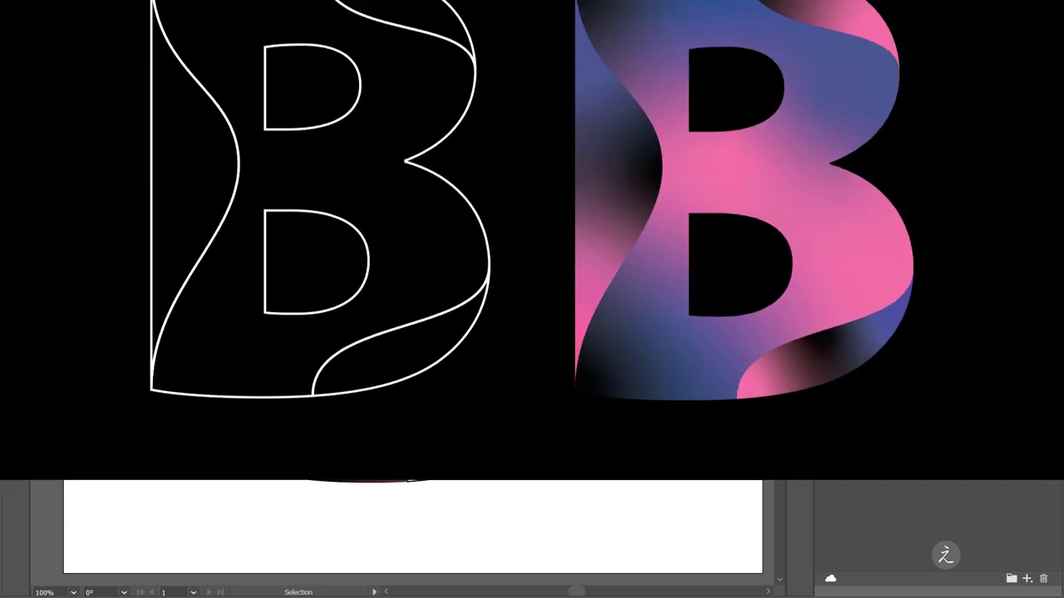